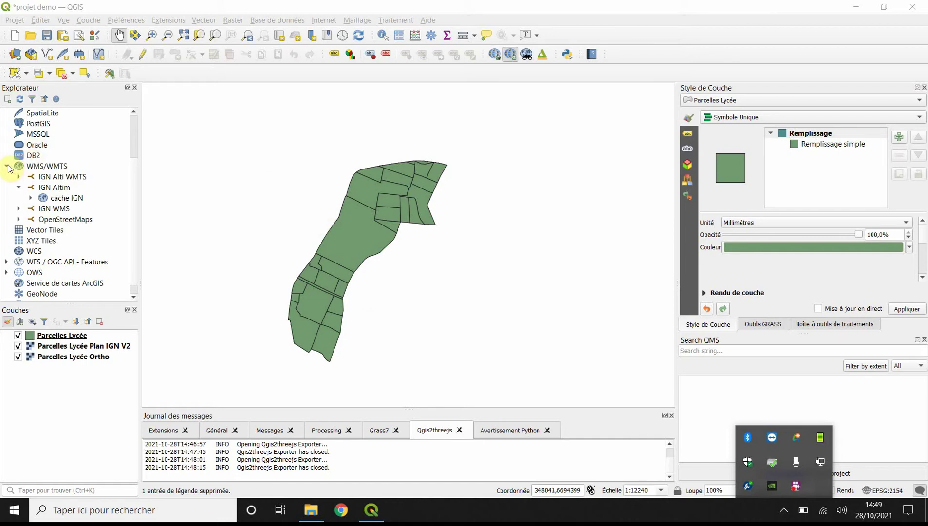
Delete the IGN Alti WMTS connection from the WMS/WMTS connections.
{"action": "left_click", "coordinate": [19, 187]}
{"action": "left_click", "coordinate": [62, 187]}
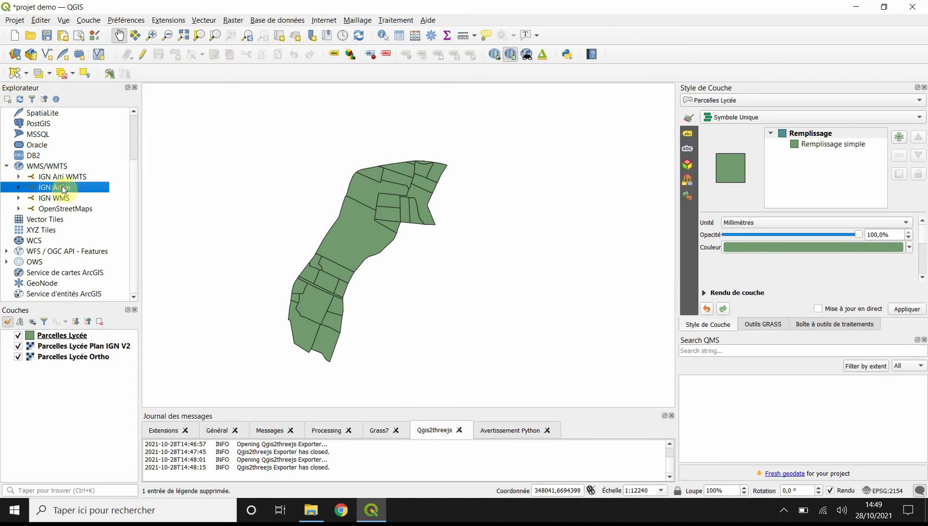
{"action": "right_click", "coordinate": [62, 181]}
{"action": "left_click", "coordinate": [92, 213]}
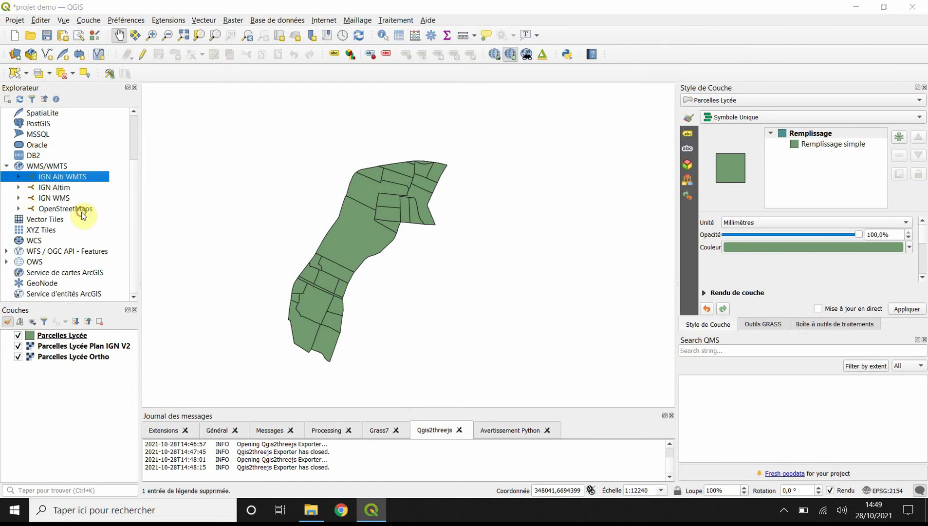
{"action": "left_click", "coordinate": [531, 263]}
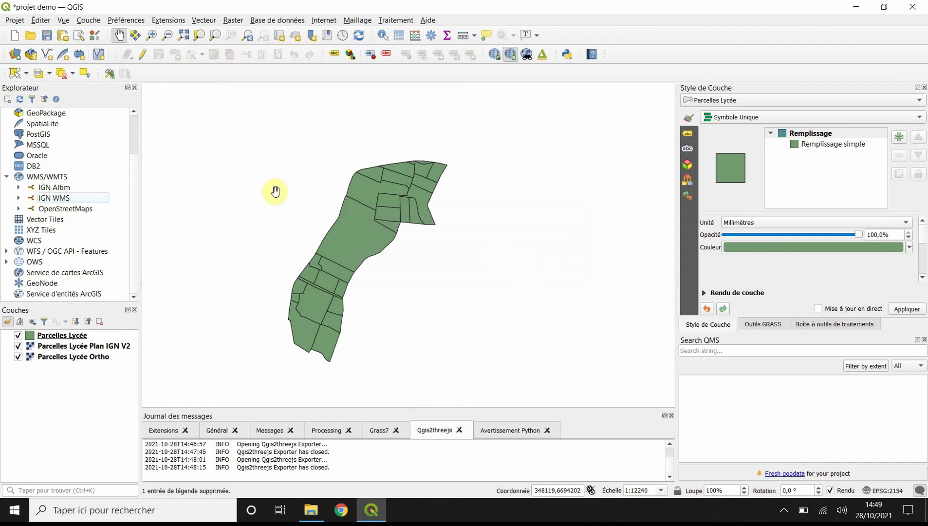
Review the name and URL in the IGN Altim connection's settings, checking the altimetrie and wms parts of the address.
{"action": "left_click", "coordinate": [57, 187]}
{"action": "right_click", "coordinate": [64, 187]}
{"action": "left_click", "coordinate": [92, 208]}
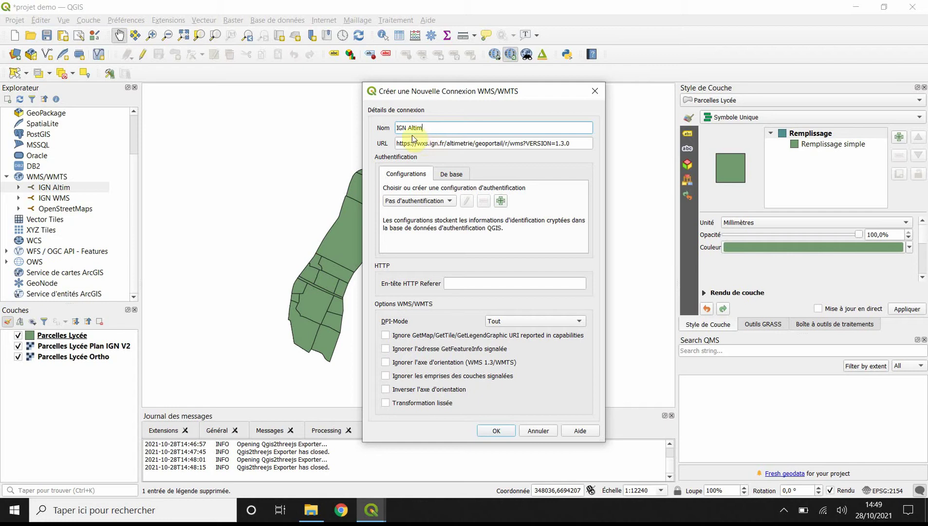
{"action": "double_click", "coordinate": [434, 143]}
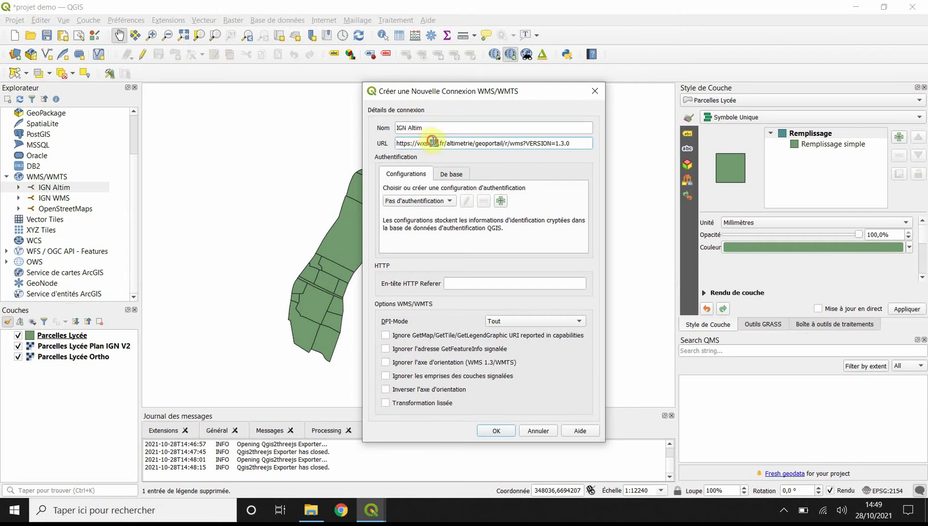
{"action": "double_click", "coordinate": [516, 143]}
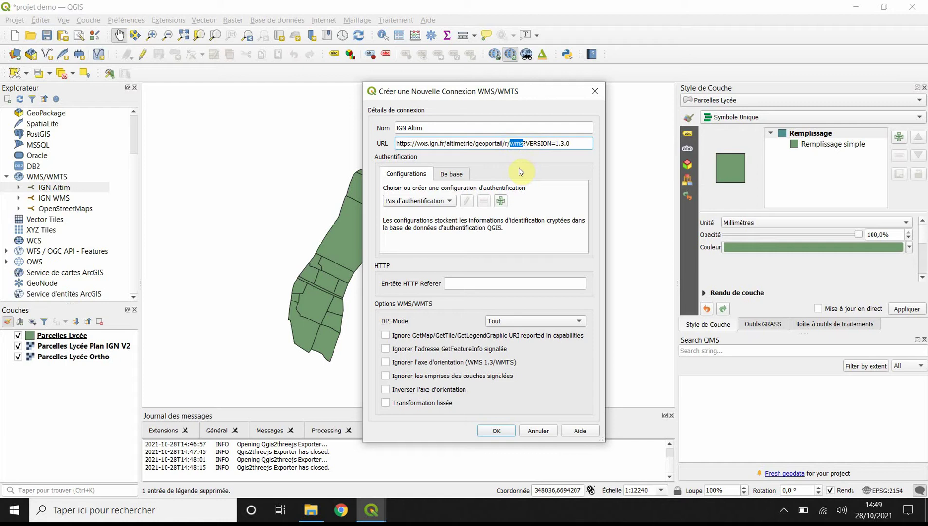
{"action": "double_click", "coordinate": [460, 143]}
{"action": "left_click", "coordinate": [501, 431]}
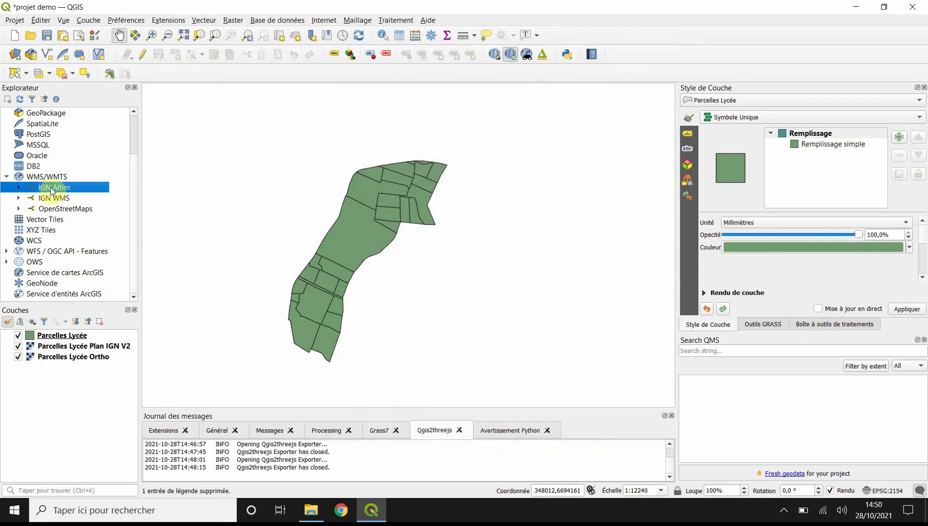
Add the MNT BDAlti V1 layer from the IGN Altim connection and place it beneath the Parcelles Lycée layer.
{"action": "left_click", "coordinate": [19, 190]}
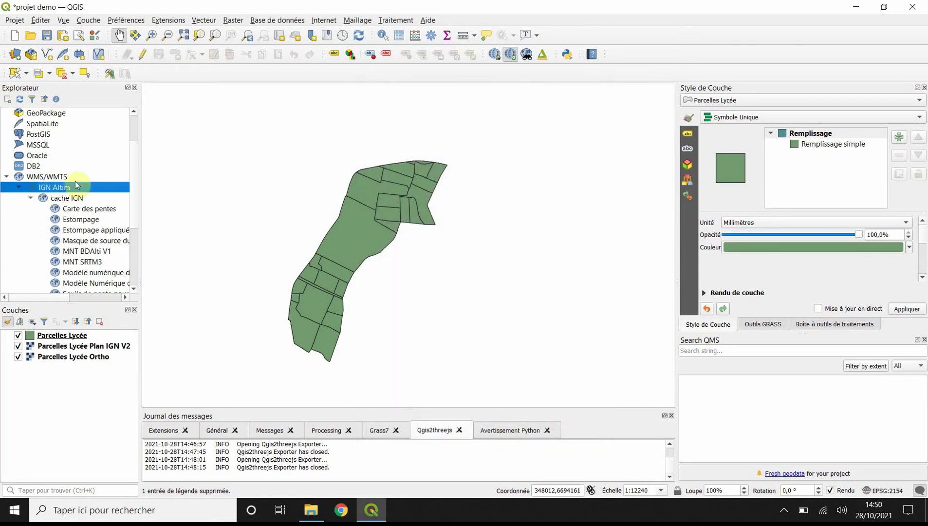
{"action": "double_click", "coordinate": [72, 252]}
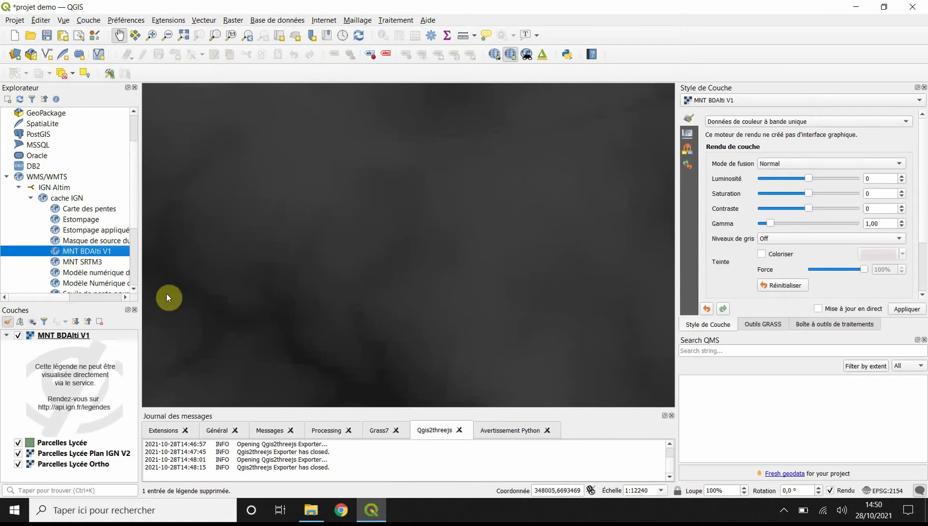
{"action": "left_click", "coordinate": [9, 337]}
{"action": "mouse_move", "coordinate": [58, 346]}
{"action": "left_mouse_down"}
{"action": "mouse_move", "coordinate": [56, 336]}
{"action": "mouse_move", "coordinate": [46, 347]}
{"action": "mouse_move", "coordinate": [58, 349]}
{"action": "left_mouse_up"}
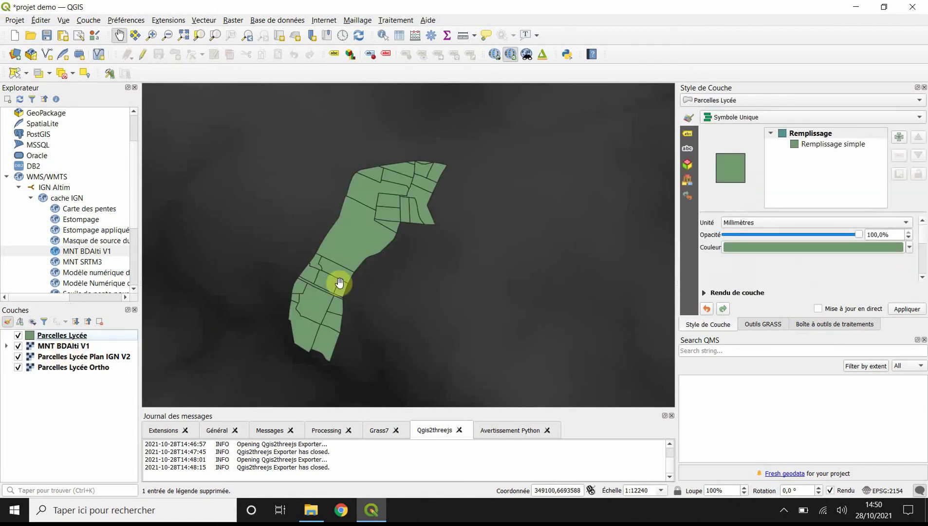
Examine the grey shades of the MNT BDAlti V1 raster around the parcels and close up, temporarily hiding Parcelles Lycée.
{"action": "left_click", "coordinate": [417, 296]}
{"action": "left_click_drag", "start_coordinate": [417, 295], "coordinate": [387, 289]}
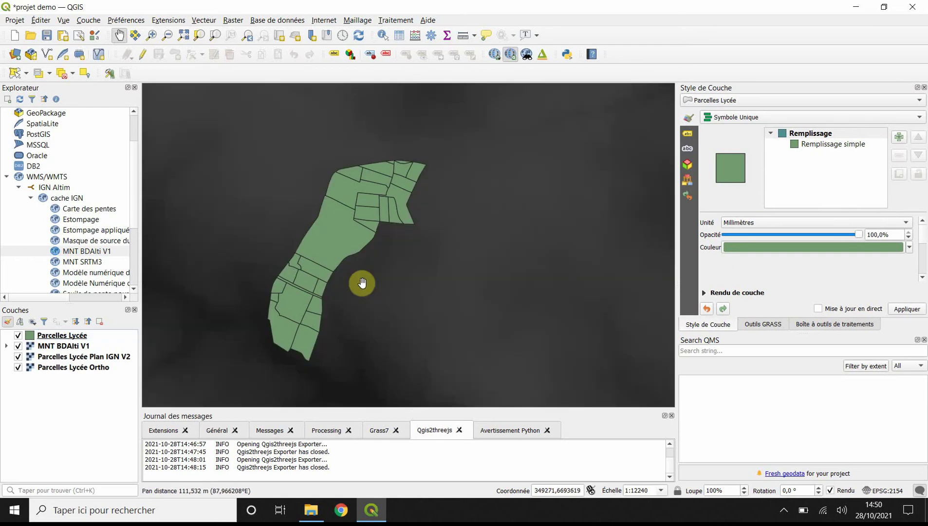
{"action": "scroll", "coordinate": [366, 282], "scroll_direction": "up", "scroll_amount": 1}
{"action": "scroll", "coordinate": [371, 283], "scroll_direction": "down", "scroll_amount": 1}
{"action": "left_click_drag", "start_coordinate": [390, 282], "coordinate": [368, 275]}
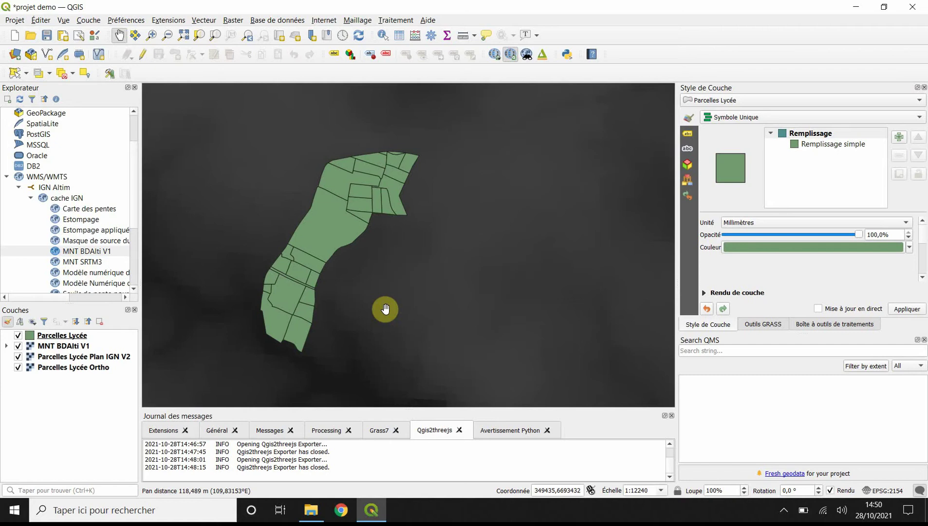
{"action": "left_click", "coordinate": [18, 335]}
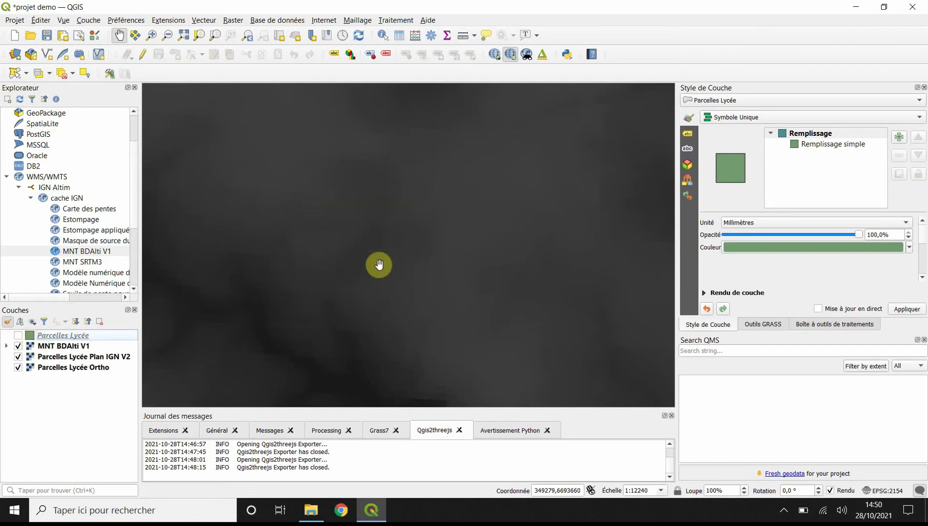
{"action": "scroll", "coordinate": [360, 265], "scroll_direction": "up", "scroll_amount": 3}
{"action": "scroll", "coordinate": [359, 265], "scroll_direction": "up", "scroll_amount": 1}
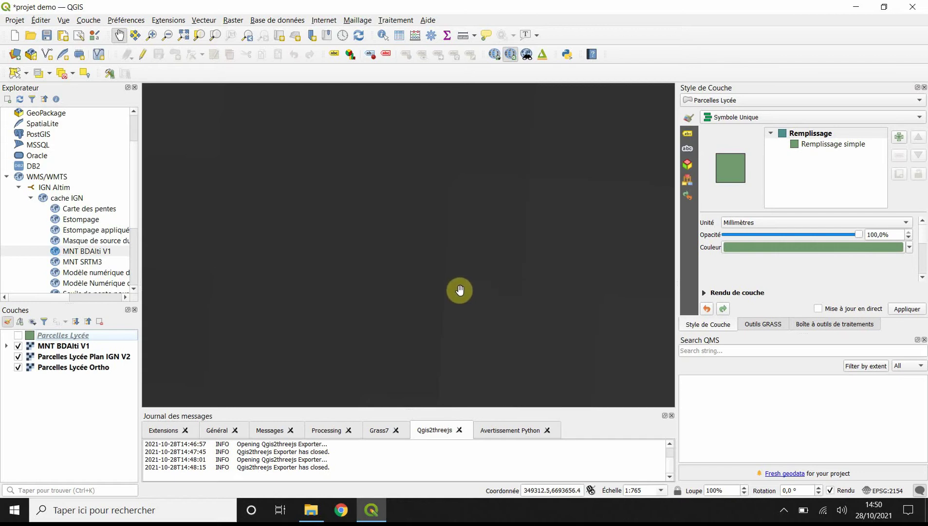
{"action": "left_click", "coordinate": [18, 335]}
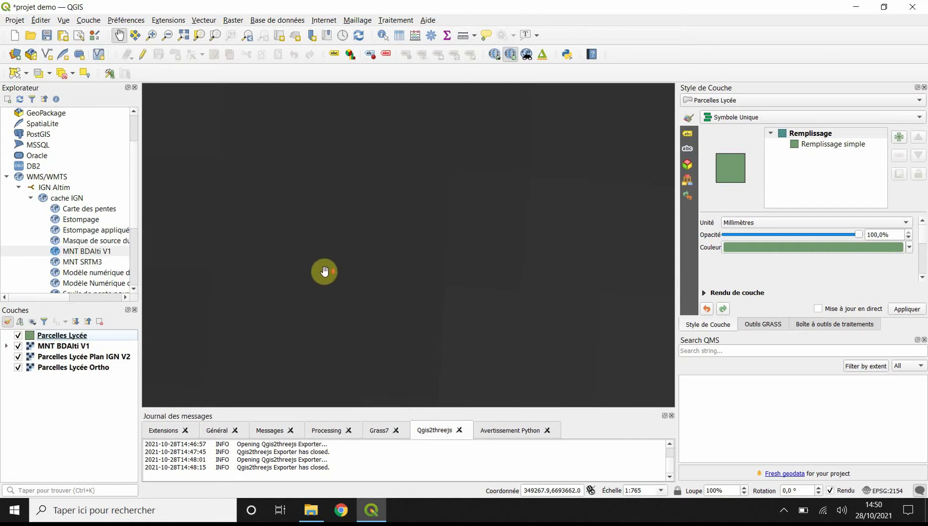
{"action": "scroll", "coordinate": [326, 275], "scroll_direction": "down", "scroll_amount": 2}
{"action": "scroll", "coordinate": [366, 279], "scroll_direction": "down", "scroll_amount": 2}
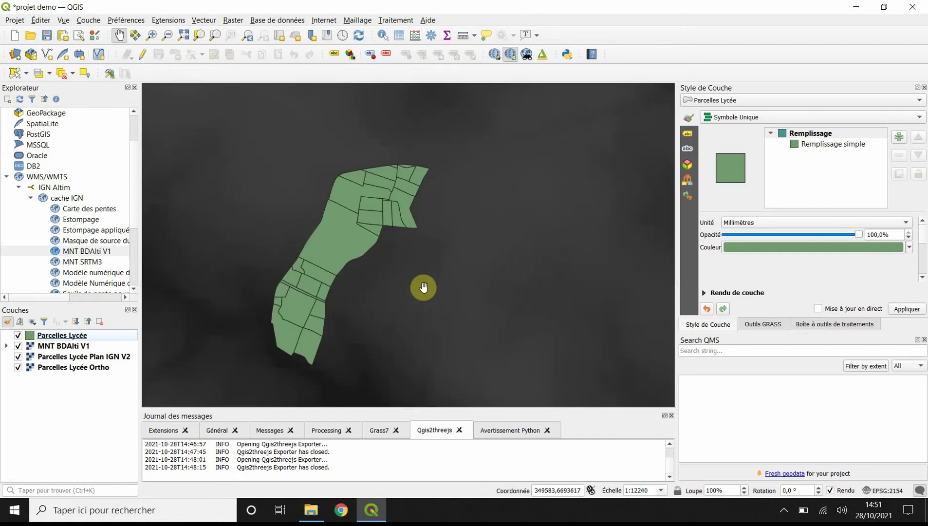
Start exporting the MNT BDAlti V1 layer as a GeoTIFF raster with VRT creation turned off.
{"action": "left_click_drag", "start_coordinate": [424, 287], "coordinate": [389, 284]}
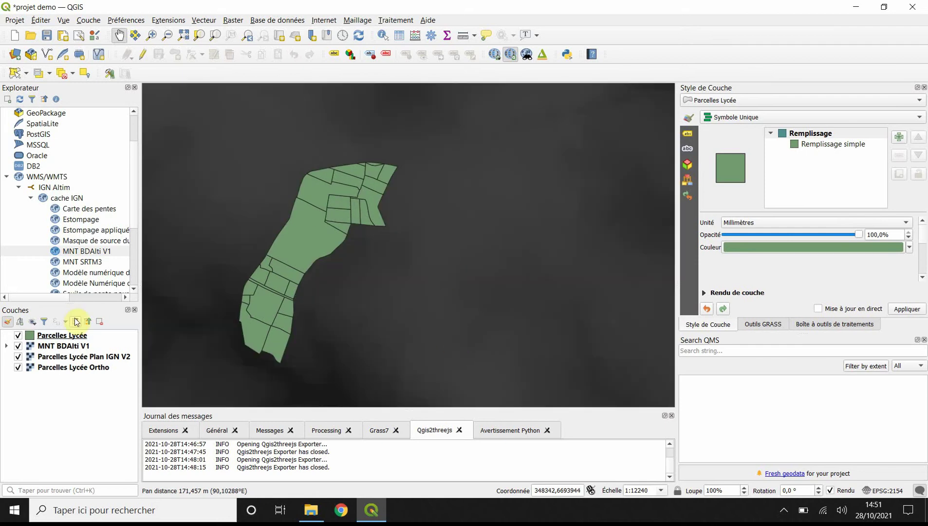
{"action": "left_click", "coordinate": [52, 346]}
{"action": "right_click", "coordinate": [52, 346]}
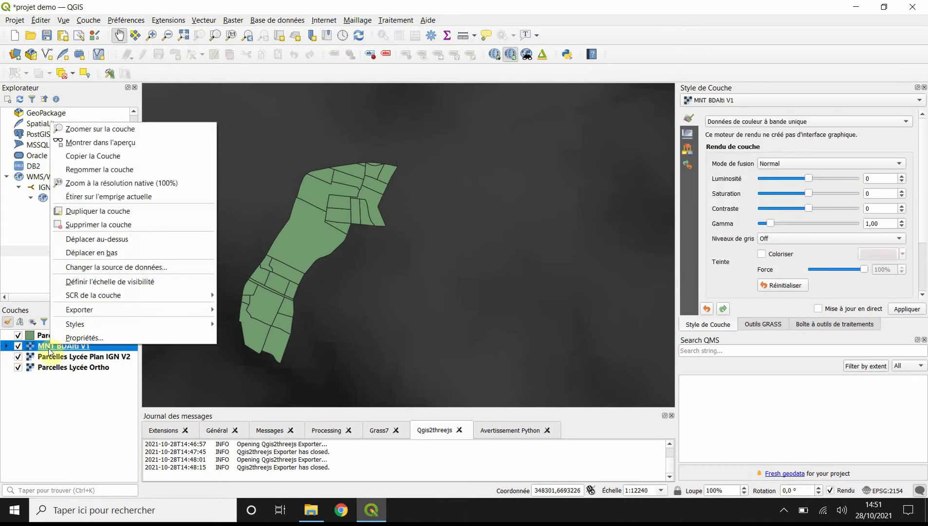
{"action": "mouse_move", "coordinate": [79, 309]}
{"action": "left_click", "coordinate": [227, 310]}
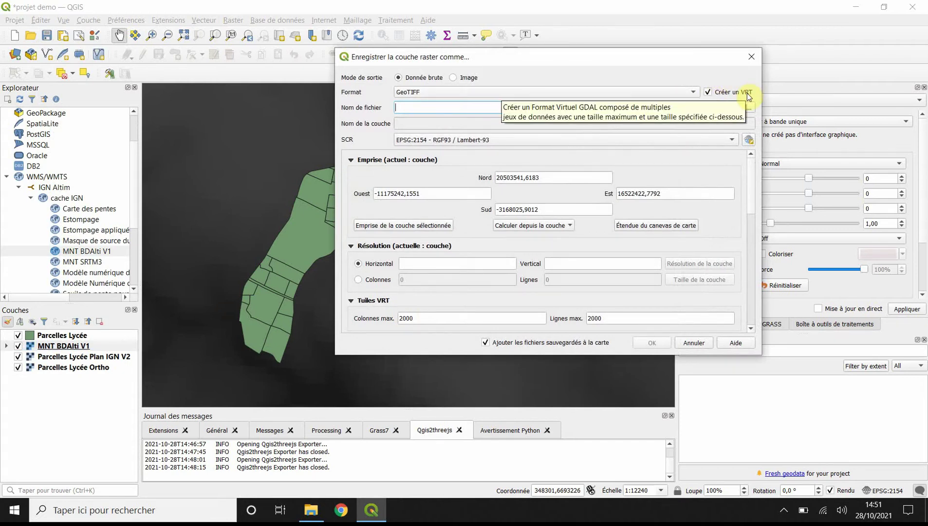
{"action": "left_click", "coordinate": [709, 93]}
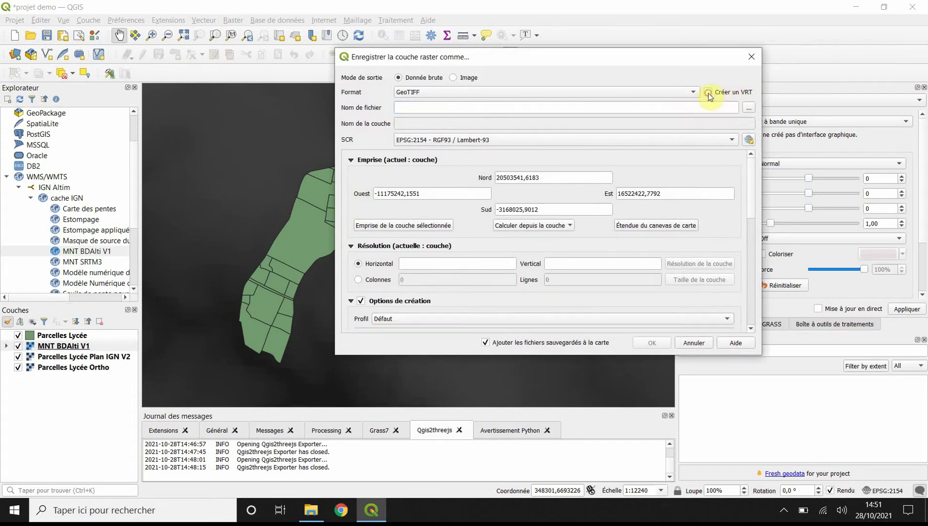
Name the export file "1 MNT lycee" in the Qgis demo folder.
{"action": "left_click", "coordinate": [746, 108]}
{"action": "left_click", "coordinate": [441, 294]}
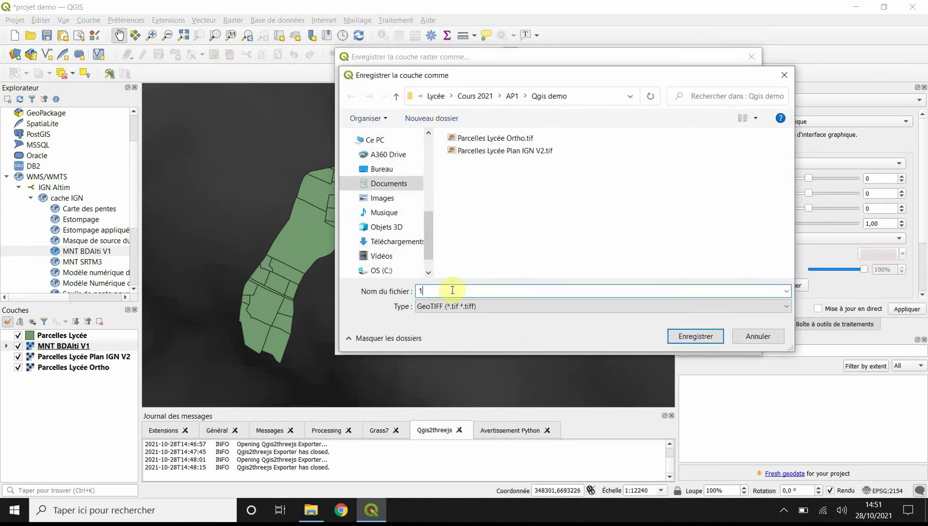
{"action": "type", "text": "1- M"}
{"action": "key", "text": "BackSpace"}
{"action": "type", "text": "MNT"}
{"action": "left_click", "coordinate": [452, 290]}
{"action": "type", "text": "lycée"}
{"action": "left_click", "coordinate": [685, 338]}
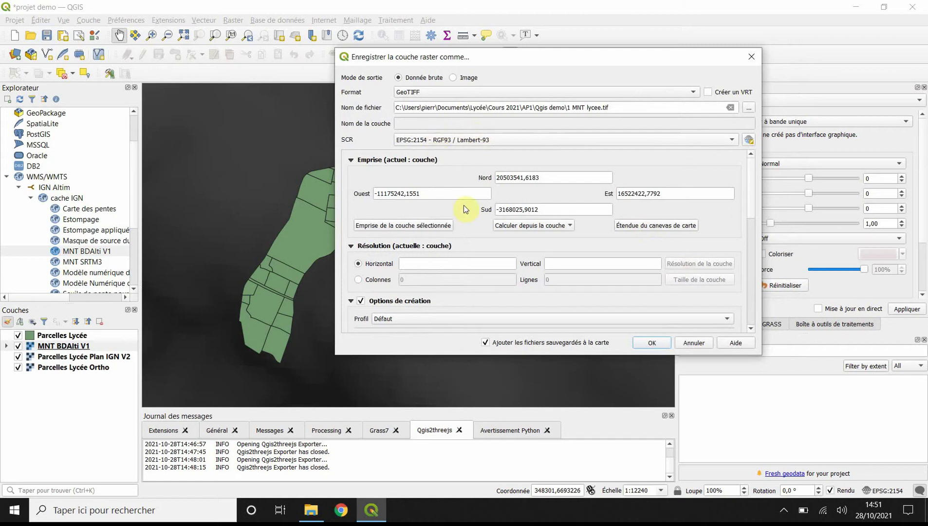
Limit the export to the map canvas extent, set horizontal and vertical resolution to 10, and run the export.
{"action": "left_click", "coordinate": [643, 231]}
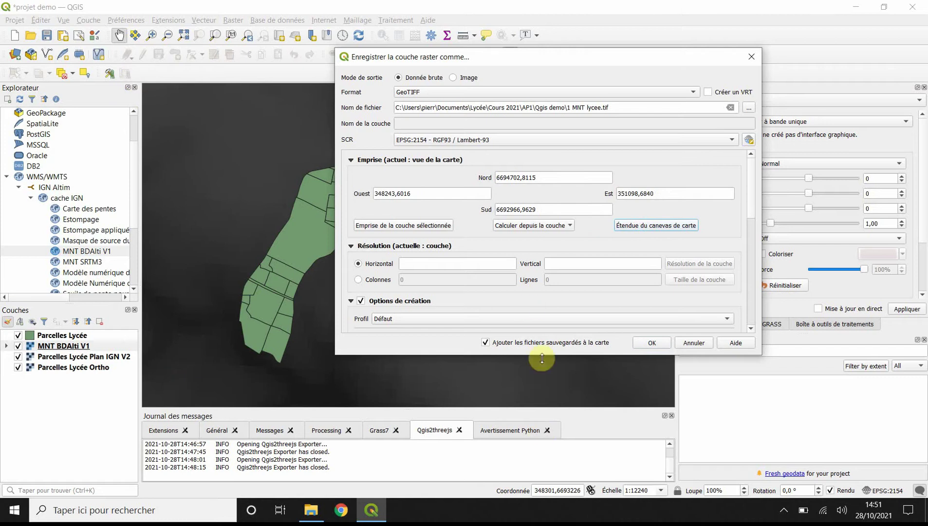
{"action": "left_click", "coordinate": [406, 265]}
{"action": "type", "text": "10"}
{"action": "left_click", "coordinate": [595, 265]}
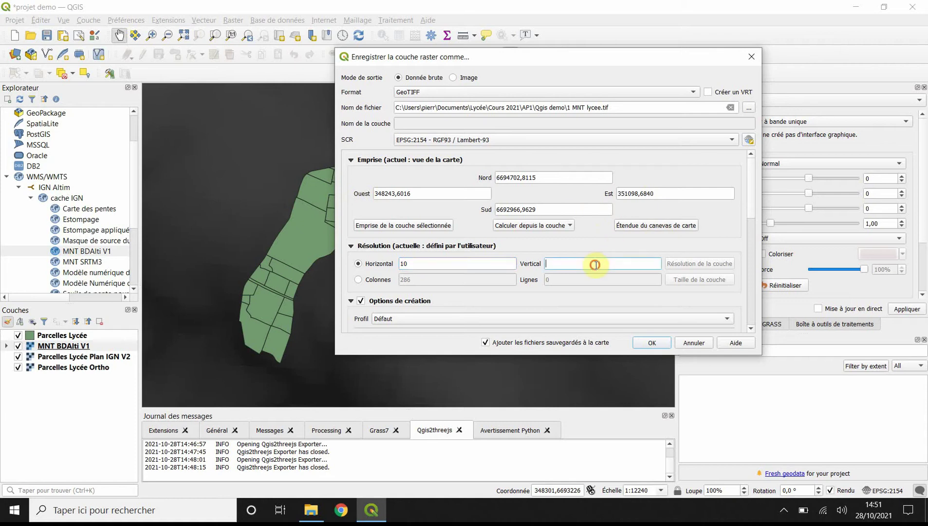
{"action": "type", "text": "10"}
{"action": "left_click", "coordinate": [652, 343]}
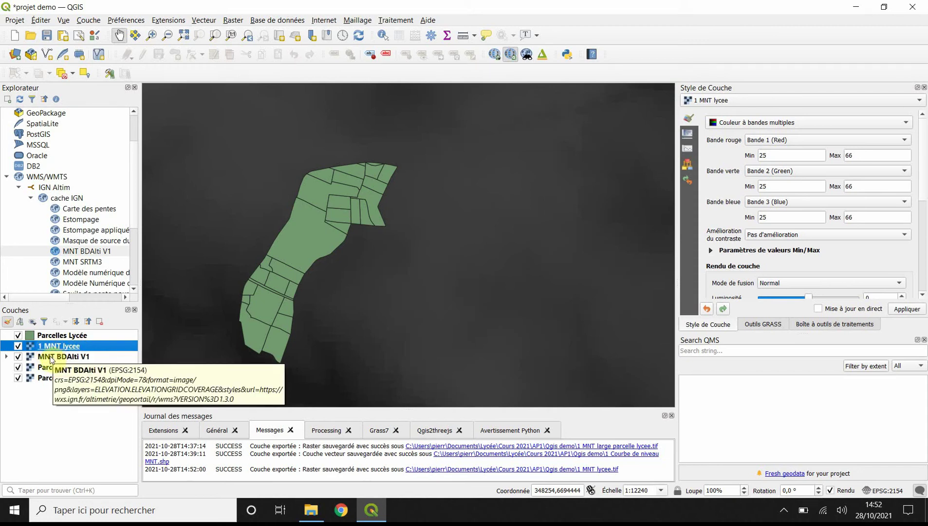
Remove the MNT BDAlti V1 web layer from the project.
{"action": "left_click", "coordinate": [65, 356]}
{"action": "right_click", "coordinate": [65, 356]}
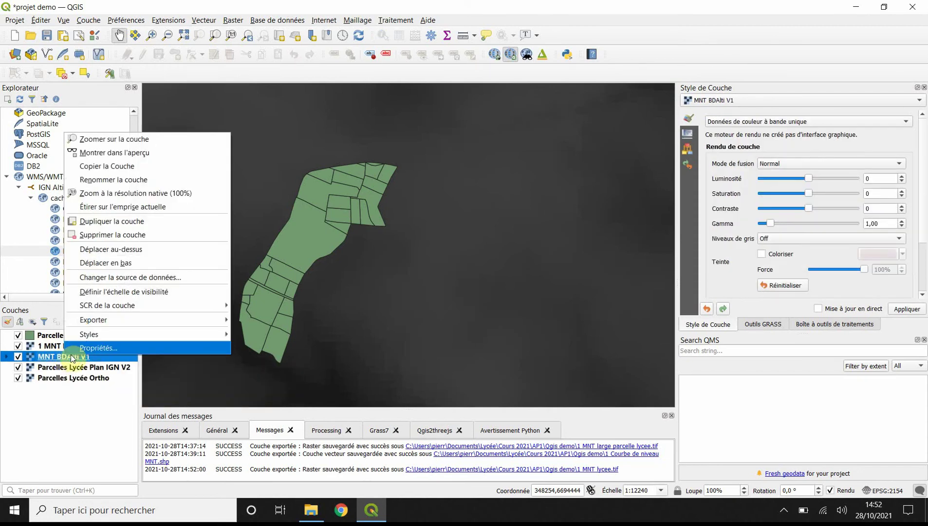
{"action": "left_click", "coordinate": [85, 234]}
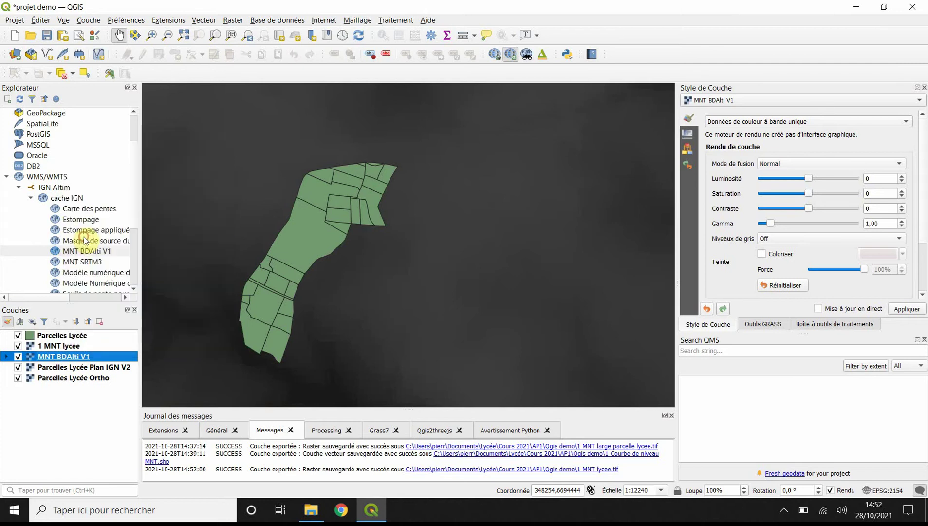
{"action": "left_click", "coordinate": [469, 268]}
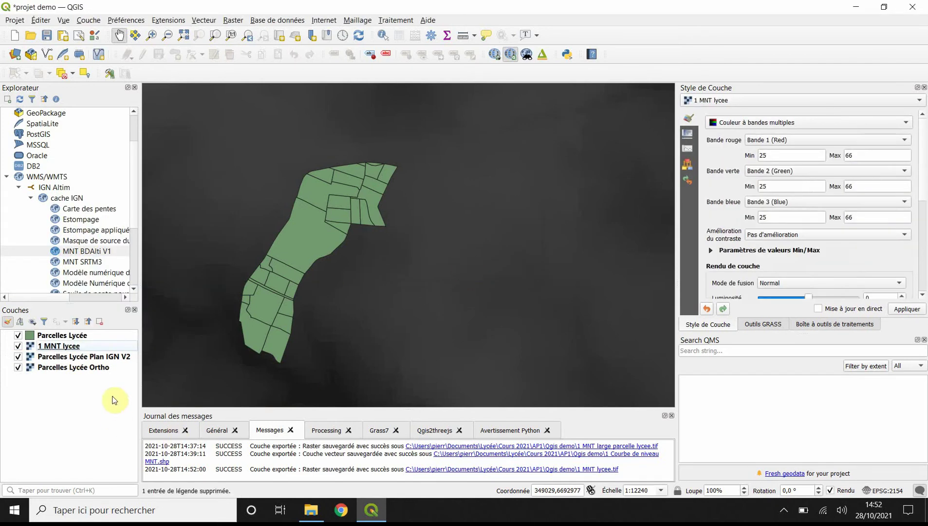
Set the render type to Pseudo-couleur à bande unique in the symbology properties of the 1 MNT lycee layer.
{"action": "scroll", "coordinate": [399, 295], "scroll_direction": "down", "scroll_amount": 1}
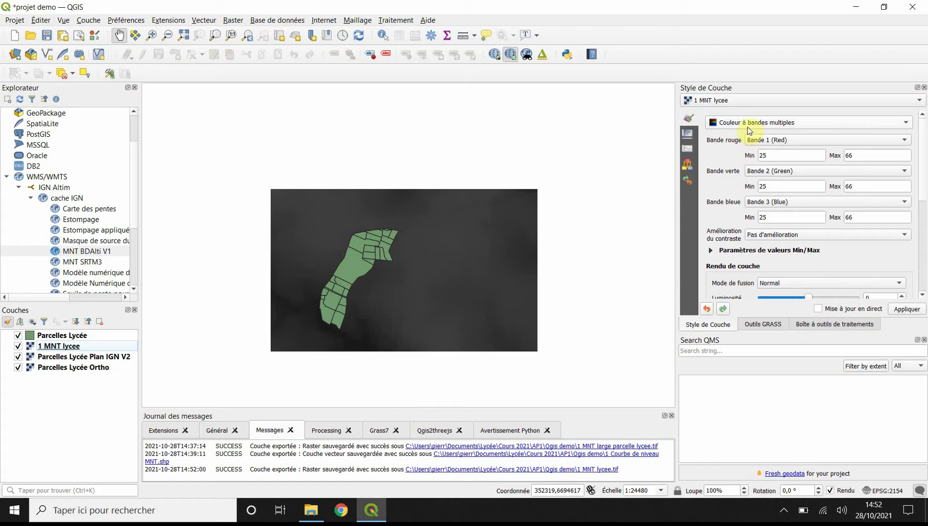
{"action": "left_click", "coordinate": [53, 346]}
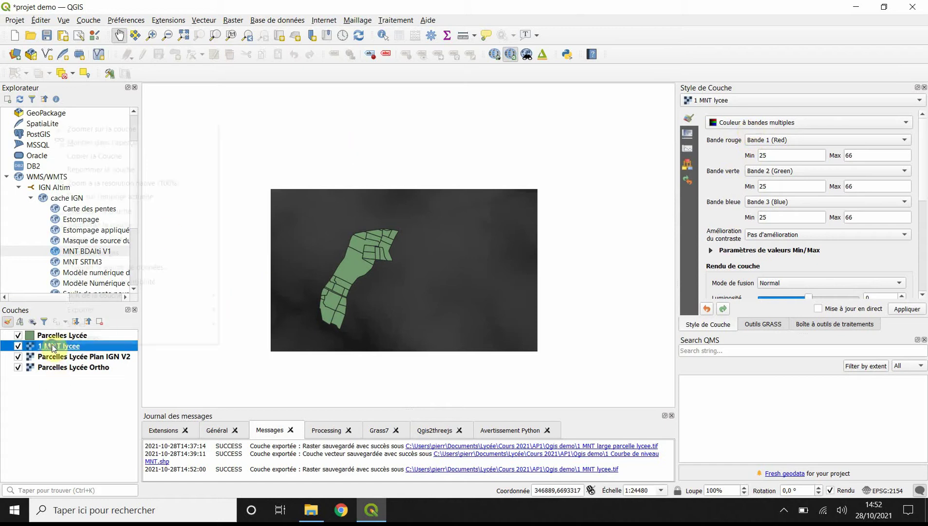
{"action": "right_click", "coordinate": [52, 347]}
{"action": "left_click", "coordinate": [90, 337]}
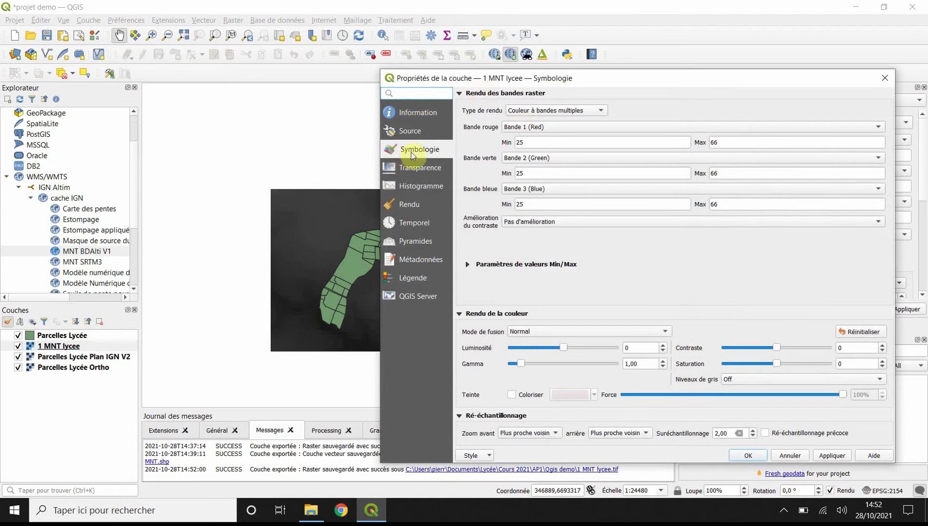
{"action": "left_click_drag", "start_coordinate": [539, 83], "coordinate": [295, 39]}
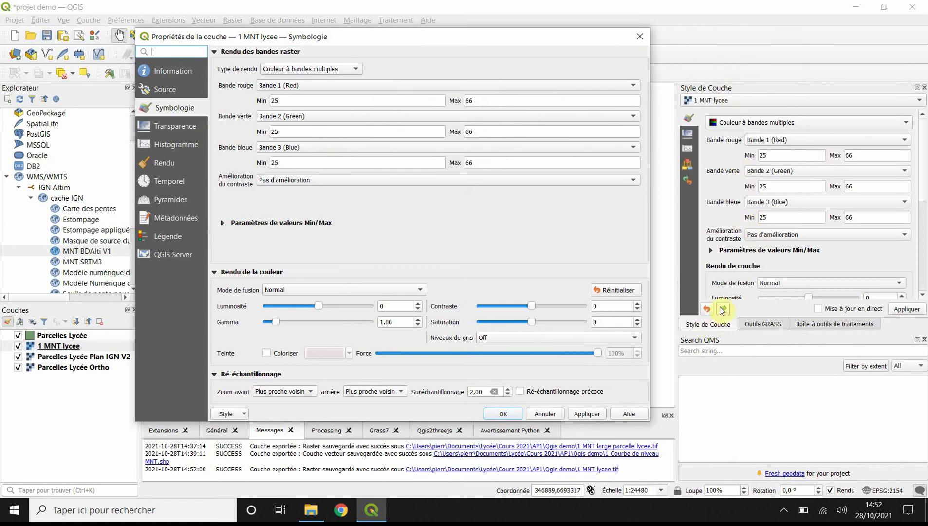
{"action": "left_click_drag", "start_coordinate": [340, 37], "coordinate": [460, 34]}
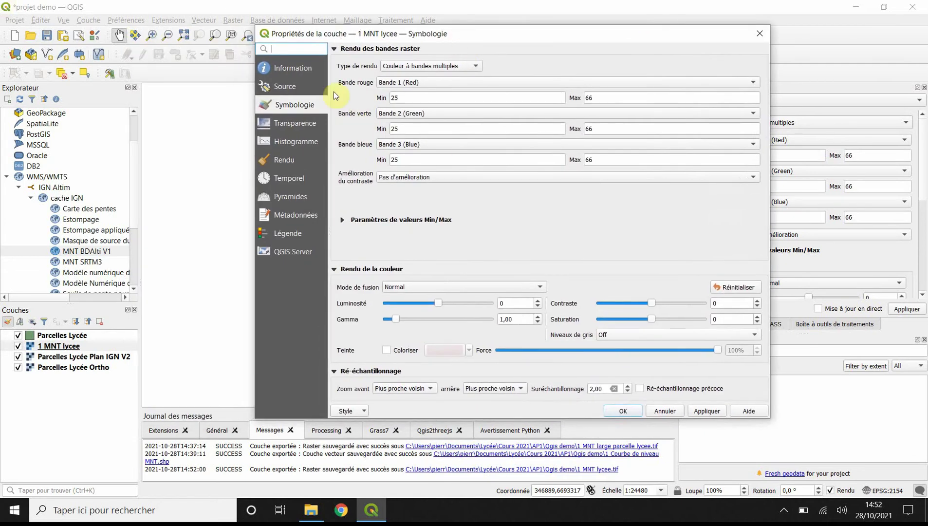
{"action": "left_click", "coordinate": [440, 65]}
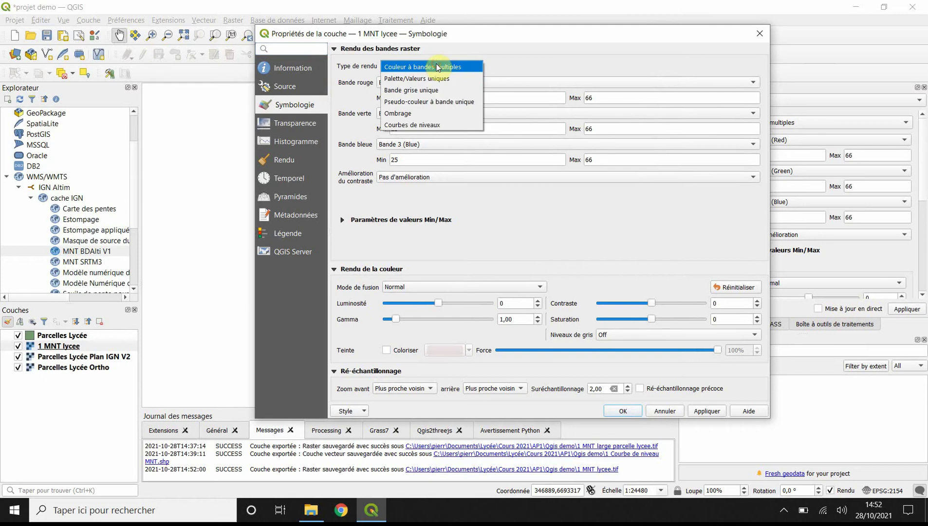
{"action": "left_click", "coordinate": [412, 101]}
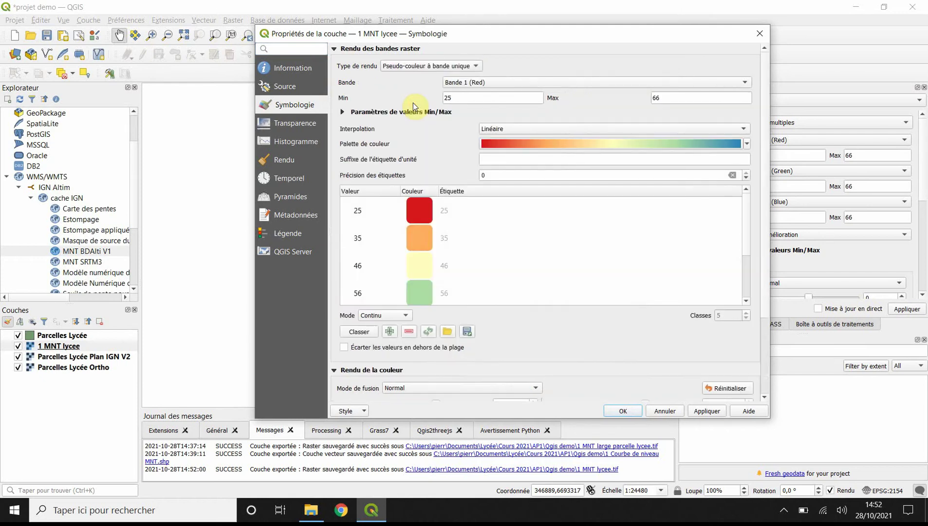
Set the pseudocolour minimum to 20 and maximum to 70 for the 1 MNT lycee layer.
{"action": "left_click", "coordinate": [459, 98]}
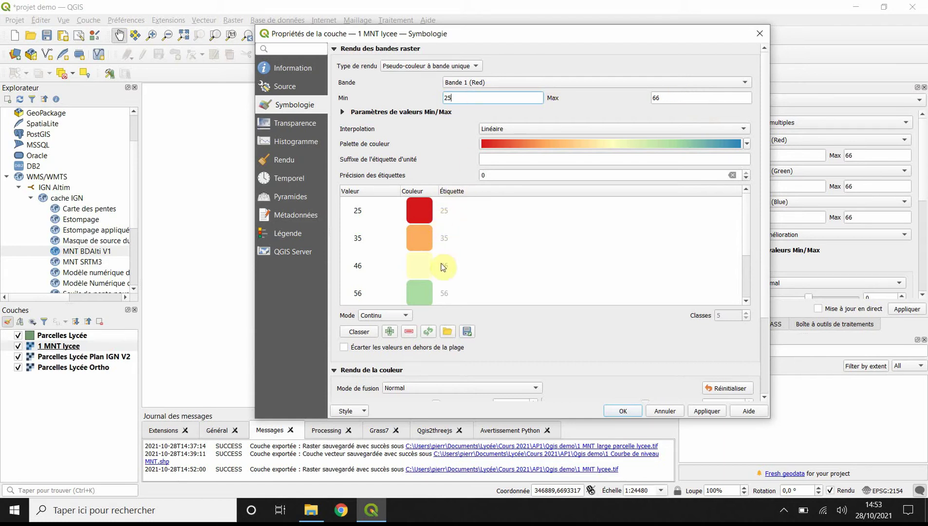
{"action": "left_click_drag", "start_coordinate": [459, 97], "coordinate": [404, 96]}
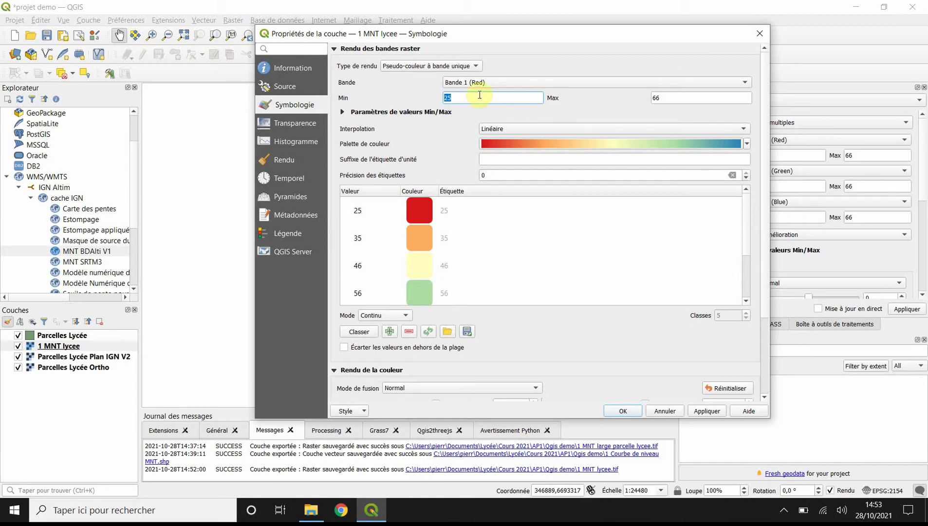
{"action": "type", "text": "20"}
{"action": "left_click_drag", "start_coordinate": [657, 96], "coordinate": [636, 95]}
{"action": "type", "text": "70"}
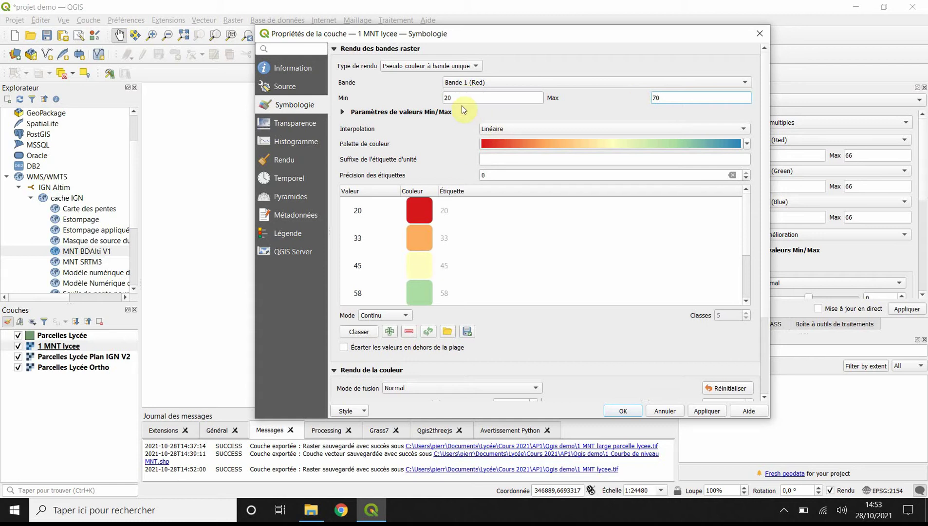
Classify the elevation values in Intervalle égal mode with 11 classes, apply the symbology and close the layer properties.
{"action": "left_click", "coordinate": [381, 321]}
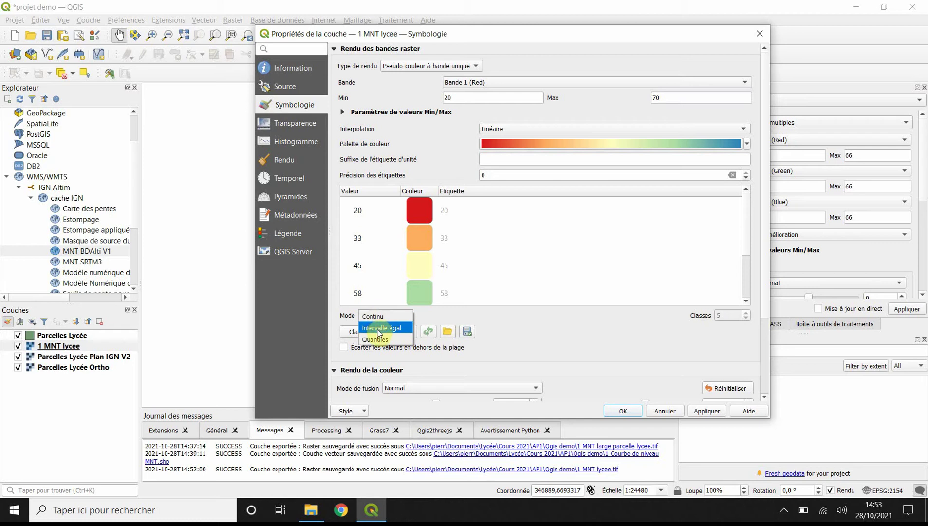
{"action": "left_click", "coordinate": [379, 333]}
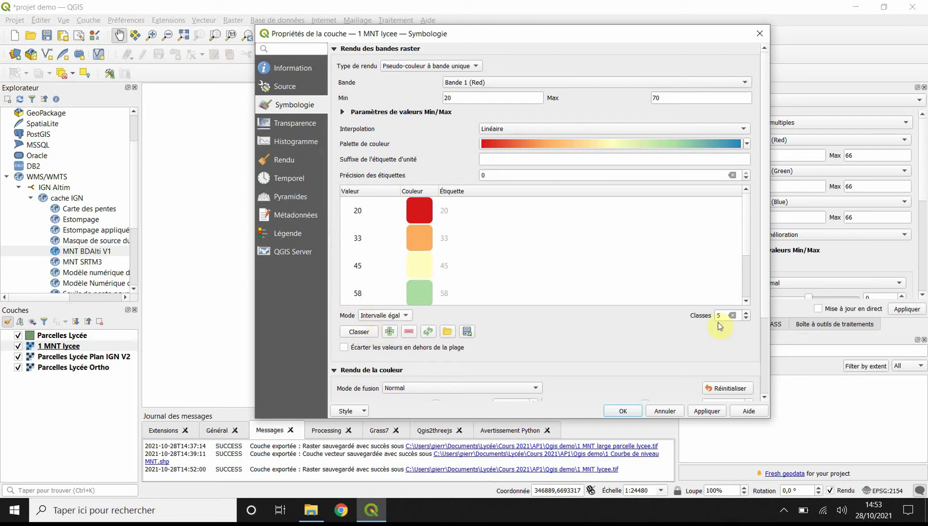
{"action": "left_click", "coordinate": [746, 313]}
{"action": "left_click", "coordinate": [746, 313]}
{"action": "left_click", "coordinate": [746, 313]}
{"action": "left_click", "coordinate": [746, 313]}
{"action": "left_click", "coordinate": [746, 314]}
{"action": "left_click", "coordinate": [746, 313]}
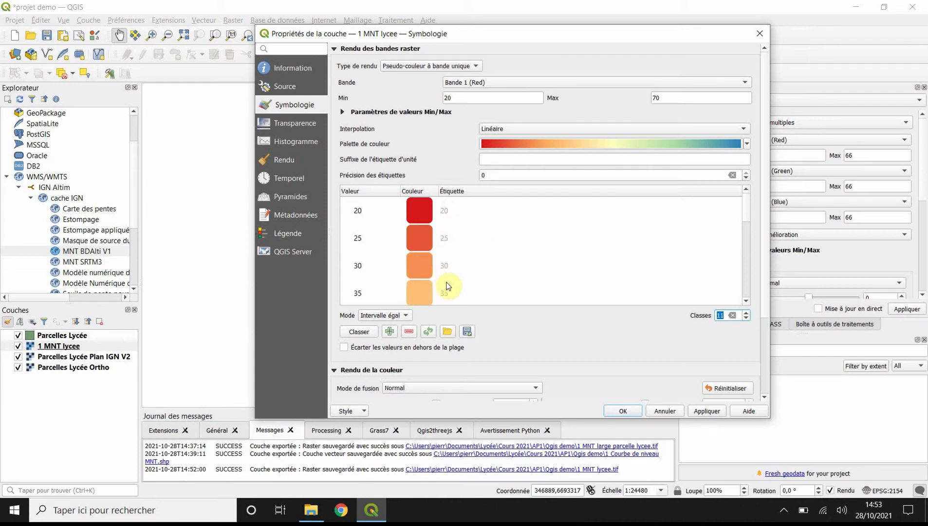
{"action": "scroll", "coordinate": [441, 297], "scroll_direction": "down", "scroll_amount": 3}
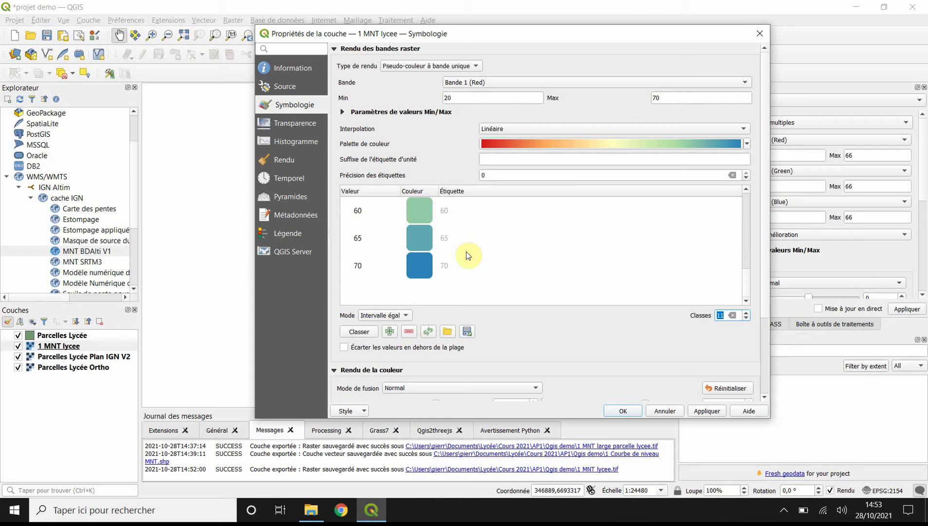
{"action": "scroll", "coordinate": [422, 269], "scroll_direction": "up", "scroll_amount": 4}
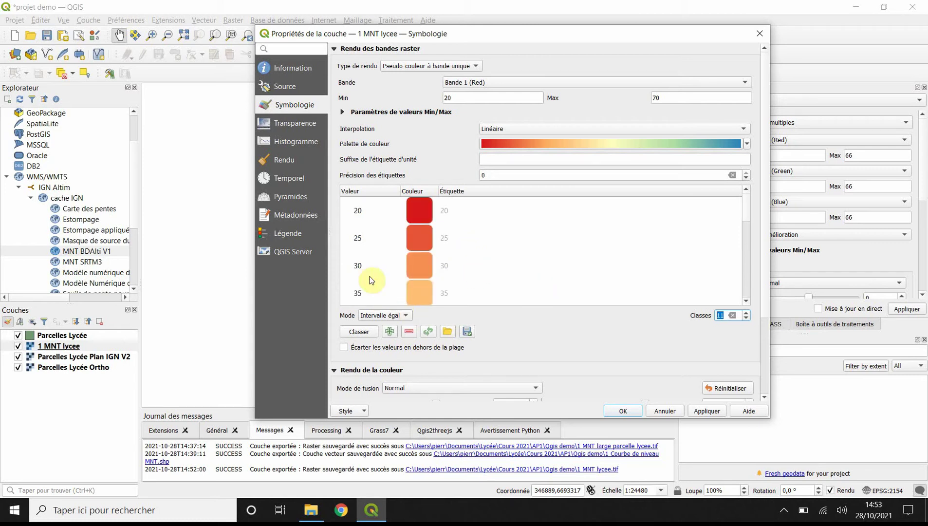
{"action": "left_click", "coordinate": [707, 410]}
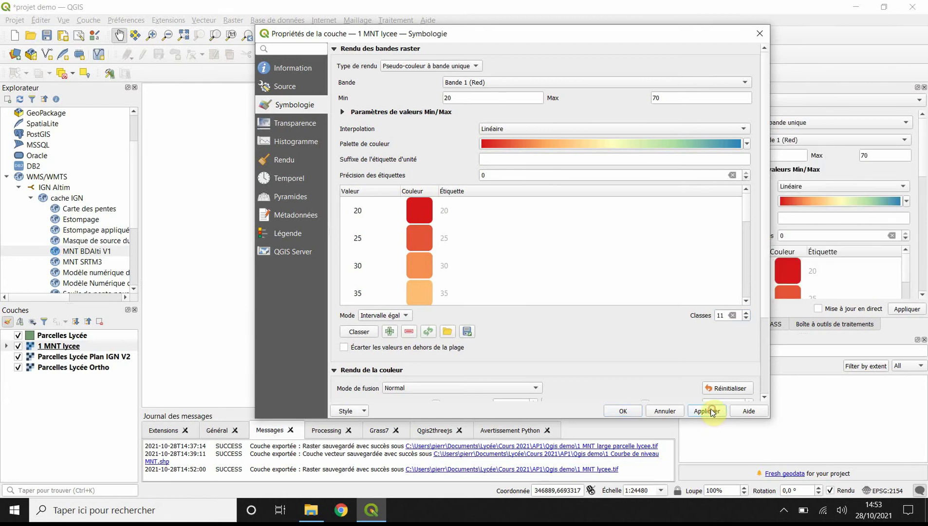
{"action": "left_click", "coordinate": [626, 411]}
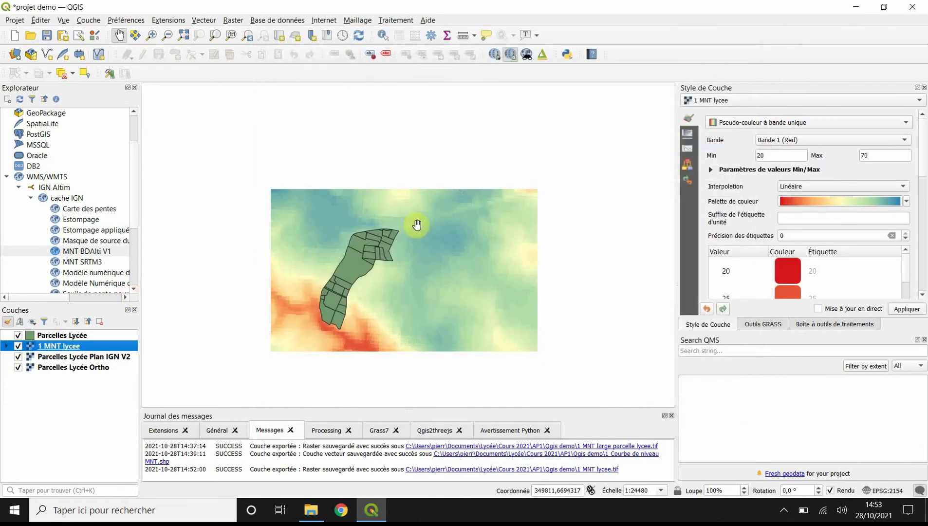
Unfold the 1 MNT lycee legend to examine its elevation classes and fold it back.
{"action": "left_click", "coordinate": [6, 346]}
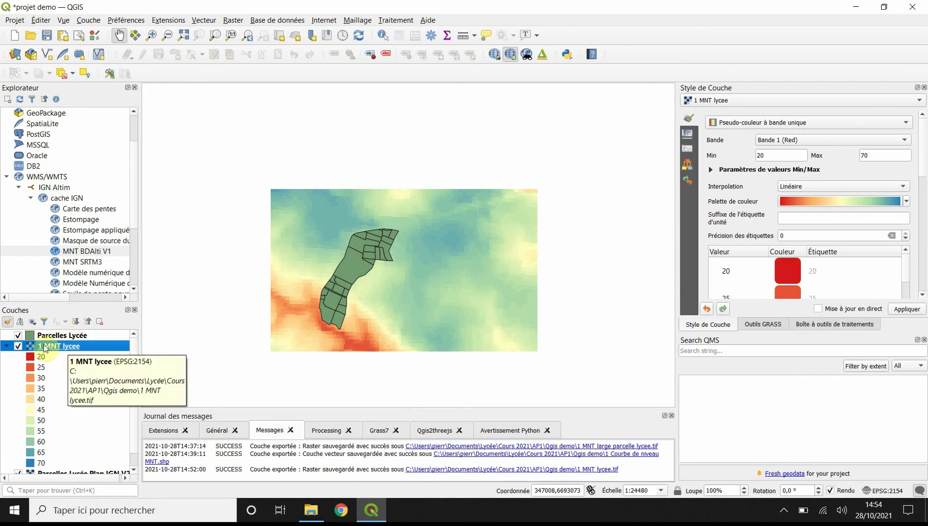
{"action": "left_click", "coordinate": [6, 346]}
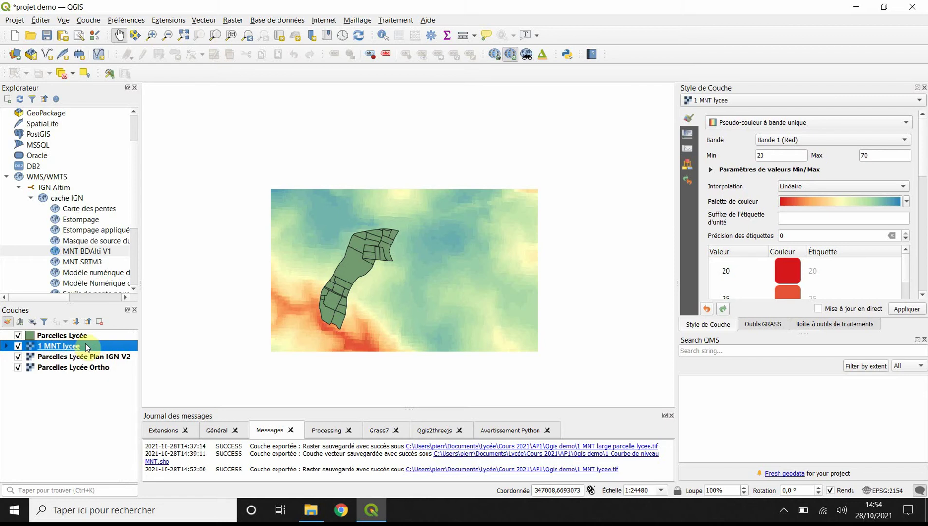
Display the processing toolbox and clear its existing search filter to list all algorithm groups.
{"action": "left_click", "coordinate": [227, 20]}
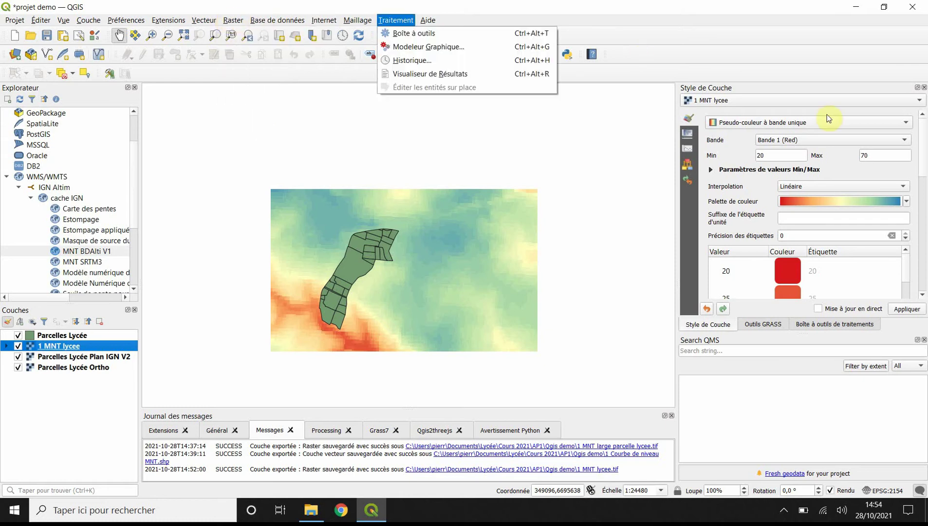
{"action": "left_click", "coordinate": [832, 325]}
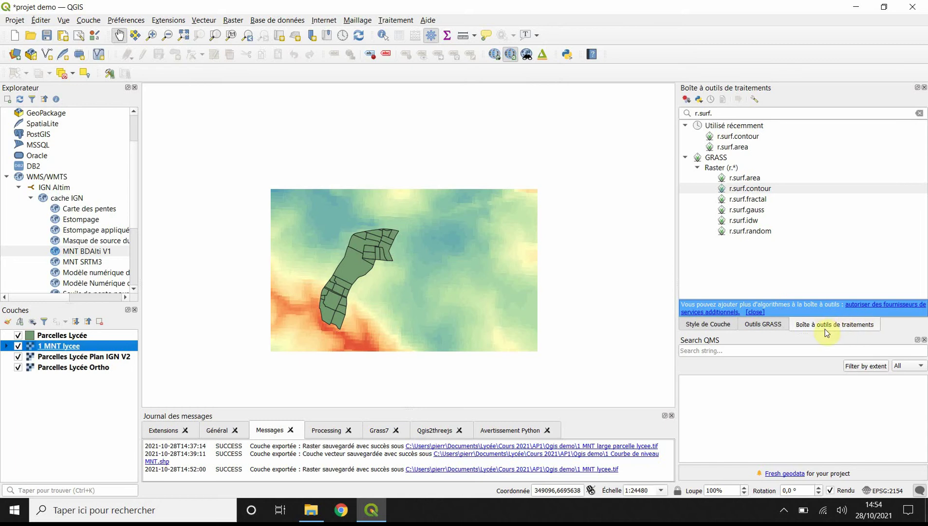
{"action": "left_click", "coordinate": [717, 113]}
{"action": "left_click_drag", "start_coordinate": [716, 113], "coordinate": [699, 111]}
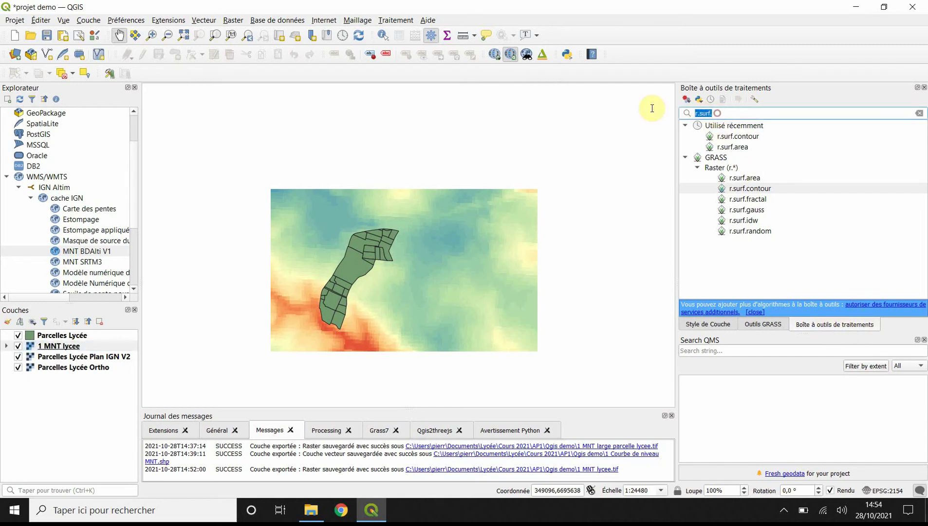
{"action": "key", "text": "BackSpace"}
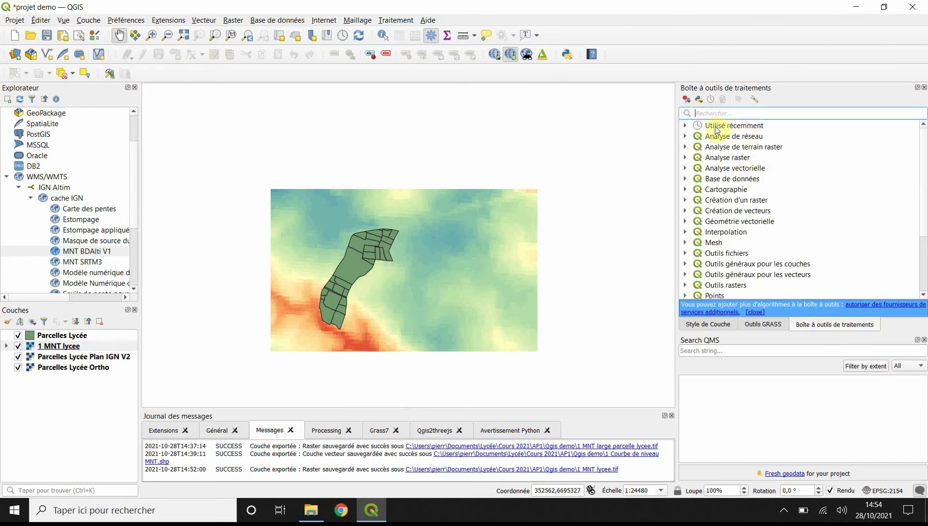
{"action": "scroll", "coordinate": [724, 194], "scroll_direction": "down", "scroll_amount": 3}
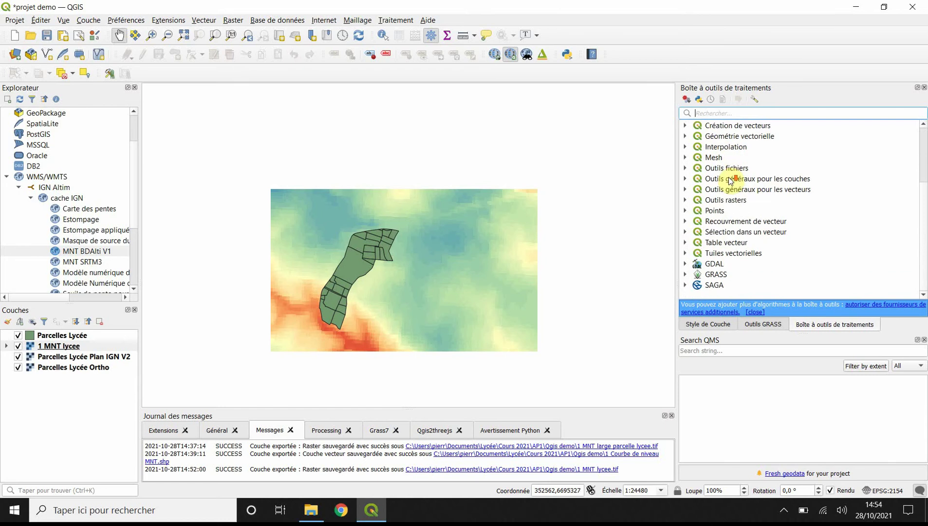
Browse the GRASS raster (r.*) algorithms in the processing toolbox.
{"action": "left_click", "coordinate": [686, 275]}
{"action": "scroll", "coordinate": [783, 229], "scroll_direction": "down", "scroll_amount": 2}
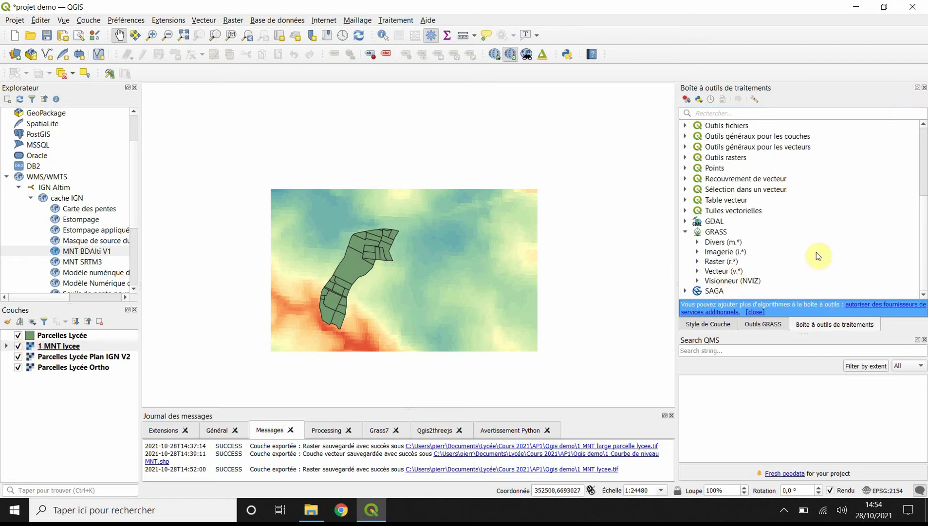
{"action": "left_click", "coordinate": [698, 262]}
{"action": "scroll", "coordinate": [788, 250], "scroll_direction": "down", "scroll_amount": 4}
{"action": "scroll", "coordinate": [788, 249], "scroll_direction": "down", "scroll_amount": 9}
{"action": "scroll", "coordinate": [778, 245], "scroll_direction": "down", "scroll_amount": 8}
{"action": "scroll", "coordinate": [777, 245], "scroll_direction": "down", "scroll_amount": 11}
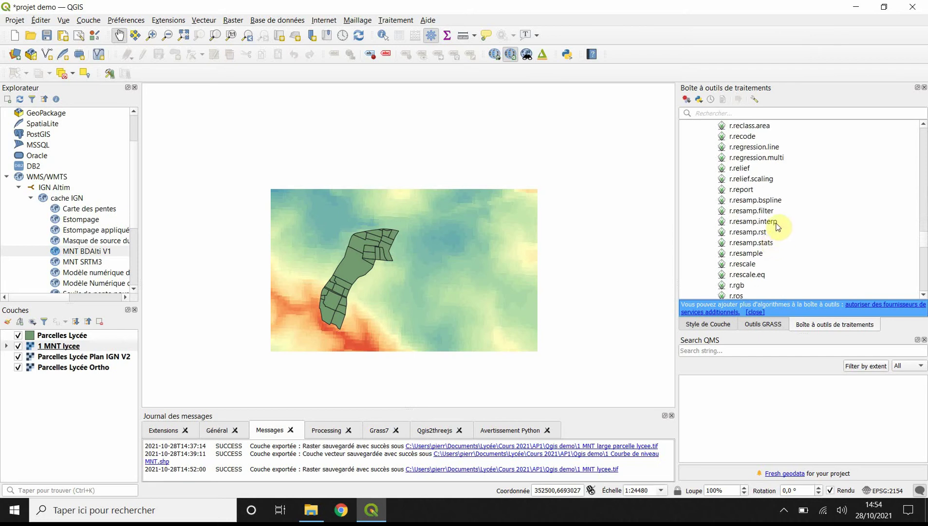
{"action": "scroll", "coordinate": [778, 226], "scroll_direction": "down", "scroll_amount": 3}
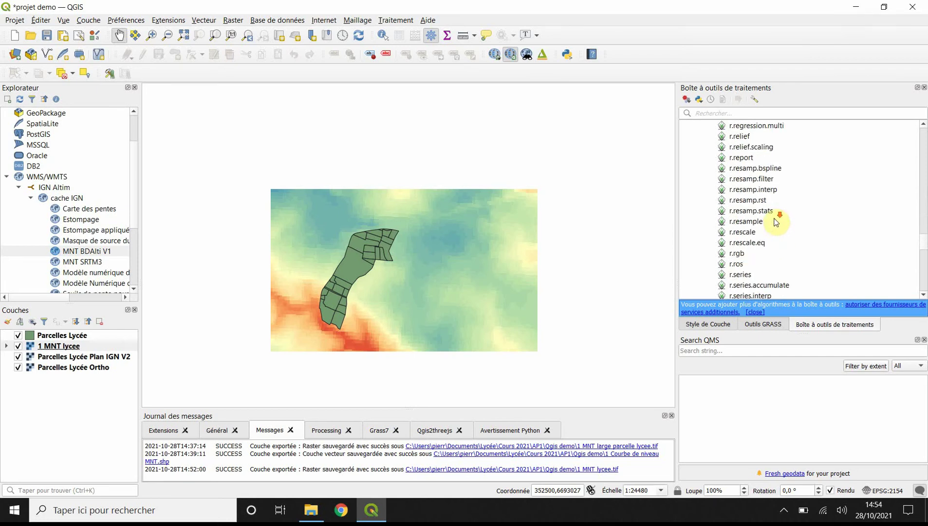
Search the processing toolbox for "r.surf" and run r.surf.contour on the 1 MNT lycee layer with a temporary output file.
{"action": "left_click", "coordinate": [715, 112]}
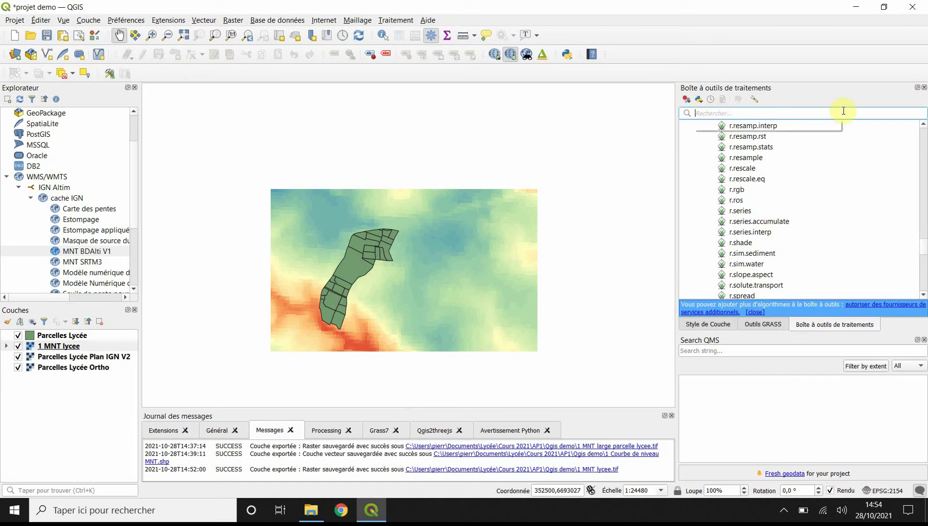
{"action": "type", "text": "r.surf"}
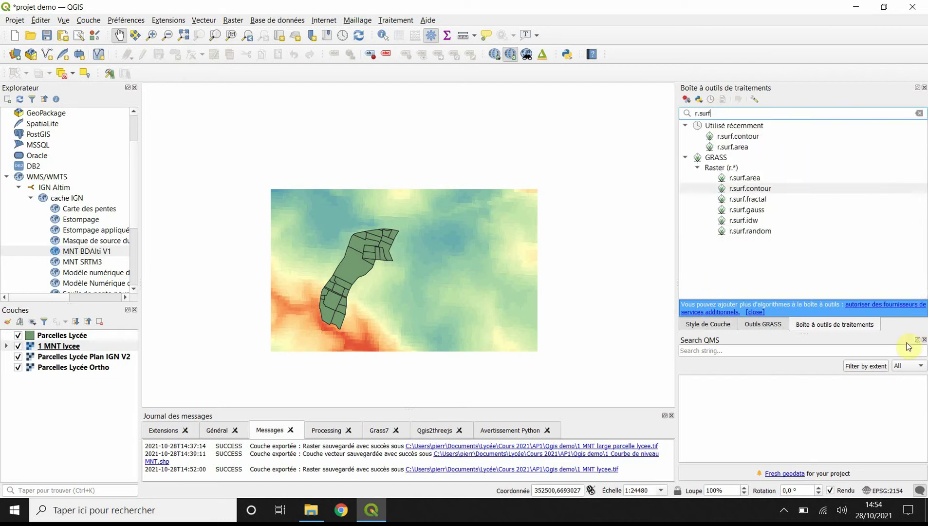
{"action": "left_click", "coordinate": [744, 192]}
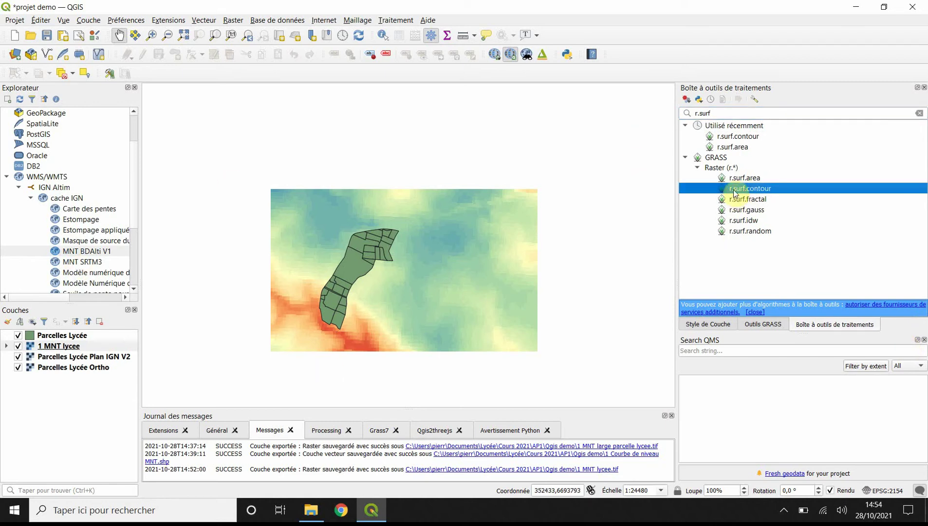
{"action": "double_click", "coordinate": [734, 191]}
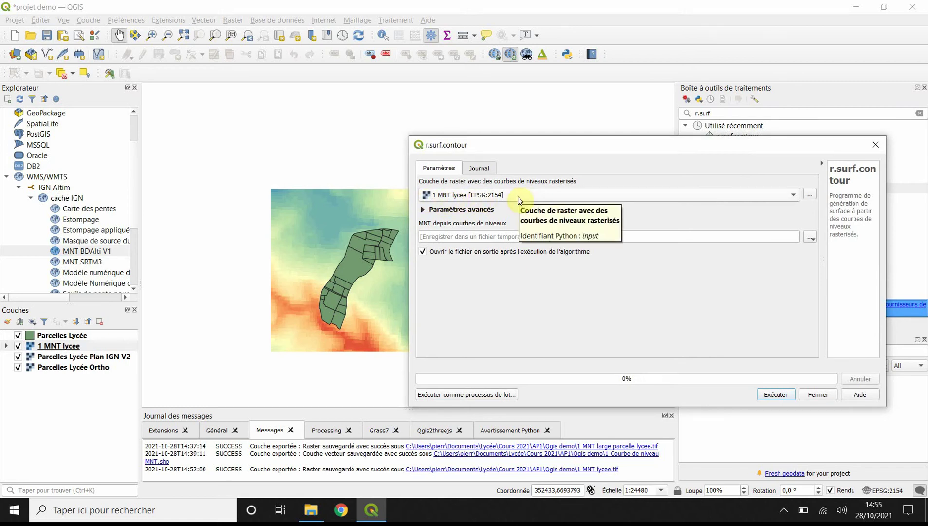
{"action": "left_click", "coordinate": [776, 395]}
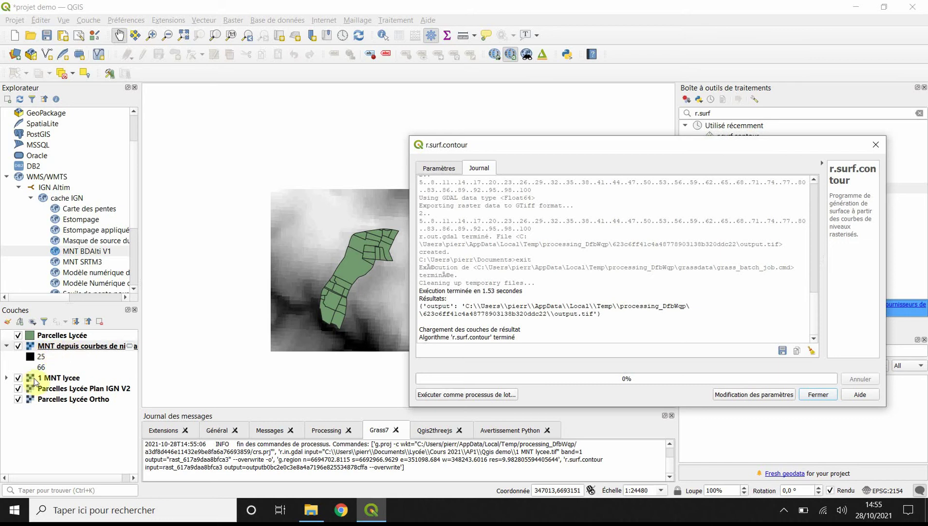
{"action": "left_click", "coordinate": [818, 395]}
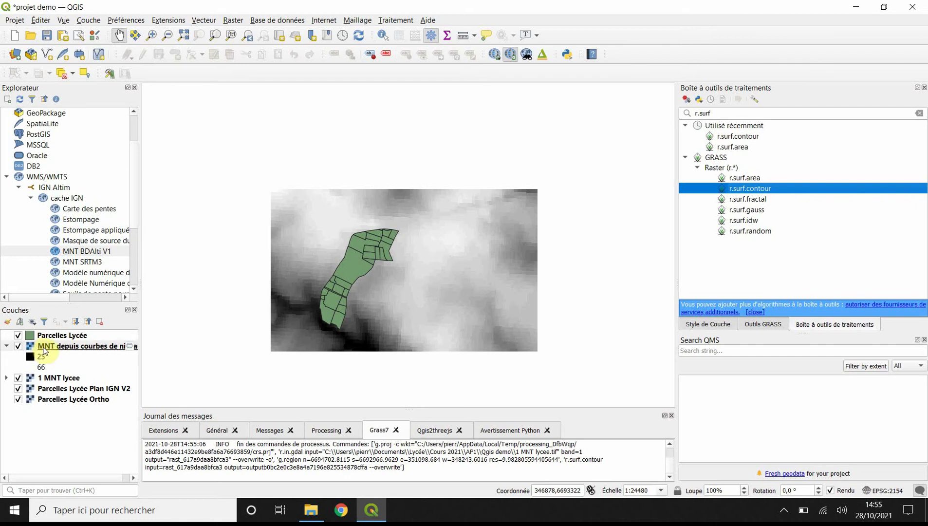
Export the MNT depuis courbes de niveaux layer as GeoTIFF "1 MNT DEM", with its extent calculated from the 1 MNT lycee layer.
{"action": "right_click", "coordinate": [132, 347]}
{"action": "mouse_move", "coordinate": [143, 323]}
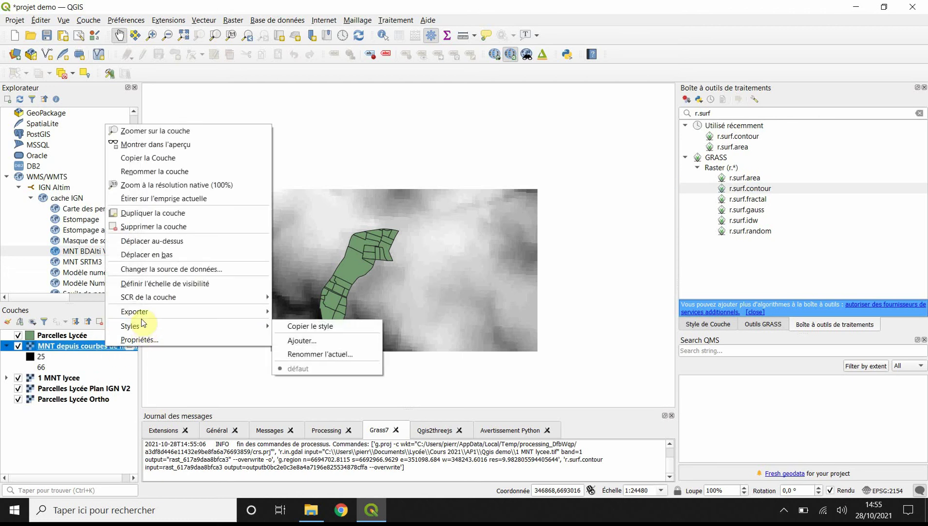
{"action": "left_click", "coordinate": [329, 310]}
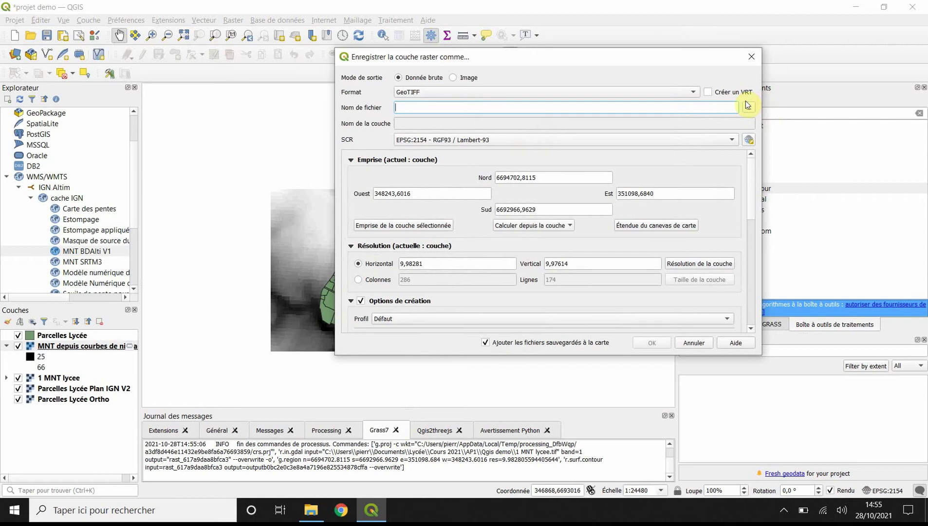
{"action": "left_click", "coordinate": [528, 226]}
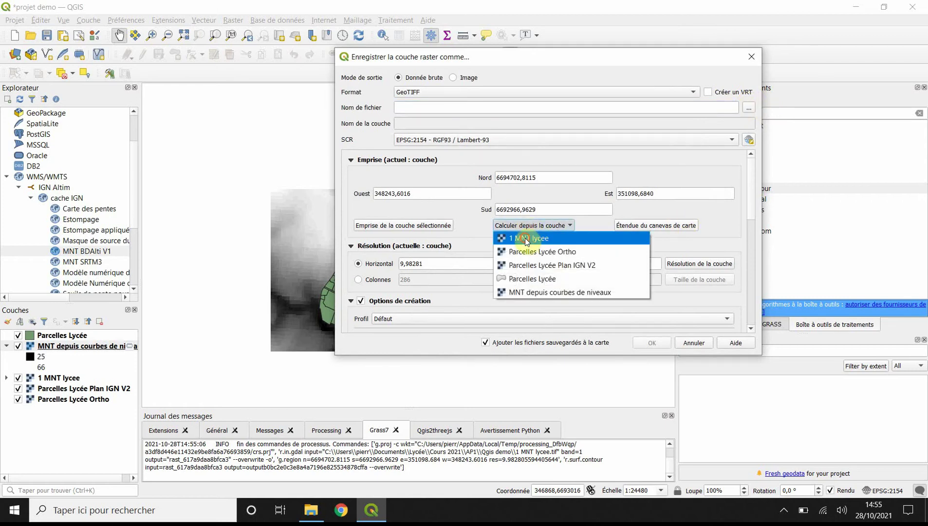
{"action": "left_click", "coordinate": [526, 238]}
{"action": "left_click", "coordinate": [417, 104]}
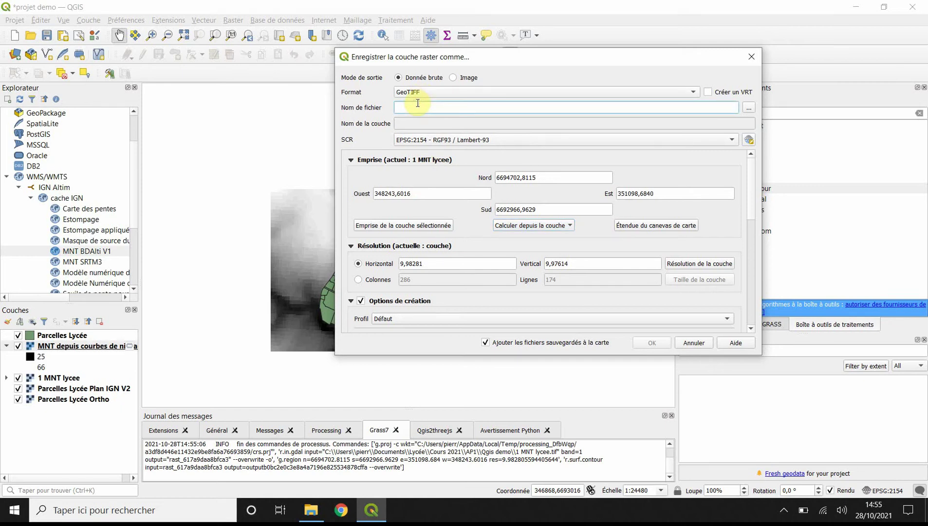
{"action": "type", "text": "1 MNT DEM"}
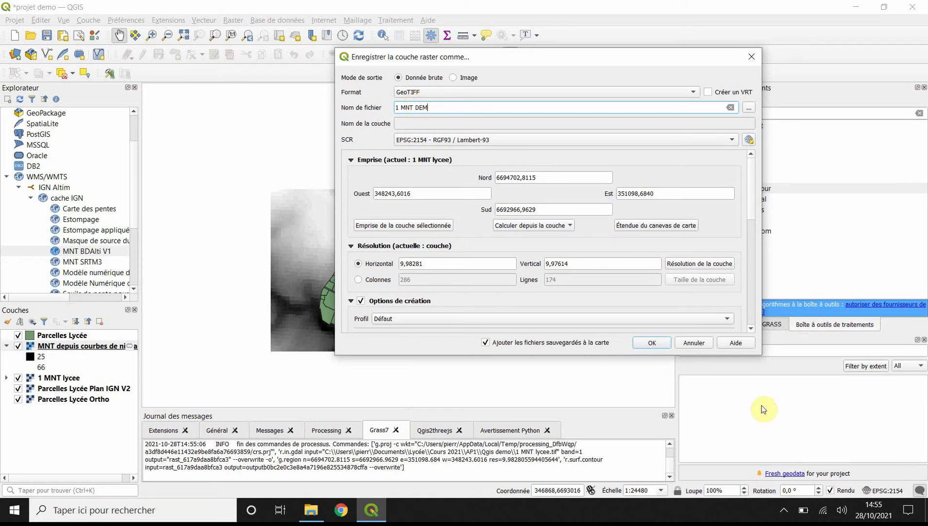
{"action": "left_click", "coordinate": [652, 342]}
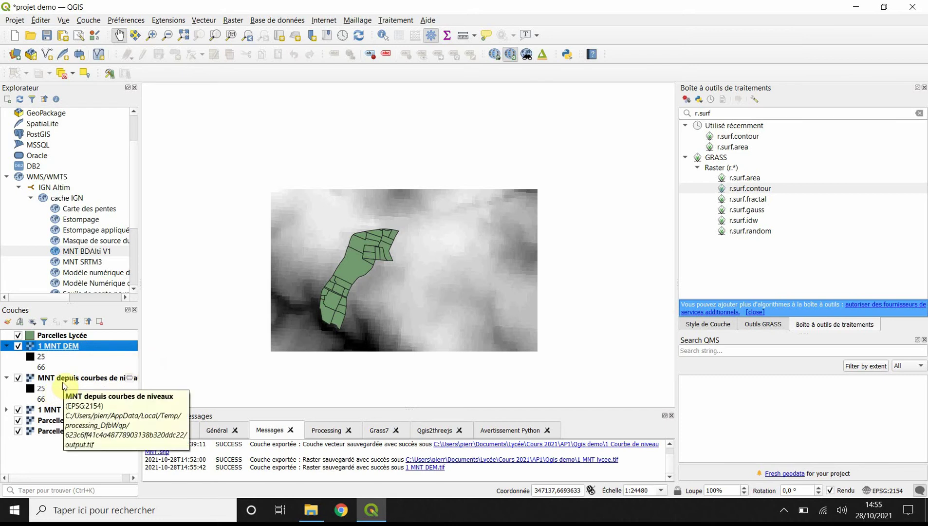
Remove the temporary MNT depuis courbes de niveaux layer from the project.
{"action": "right_click", "coordinate": [66, 380]}
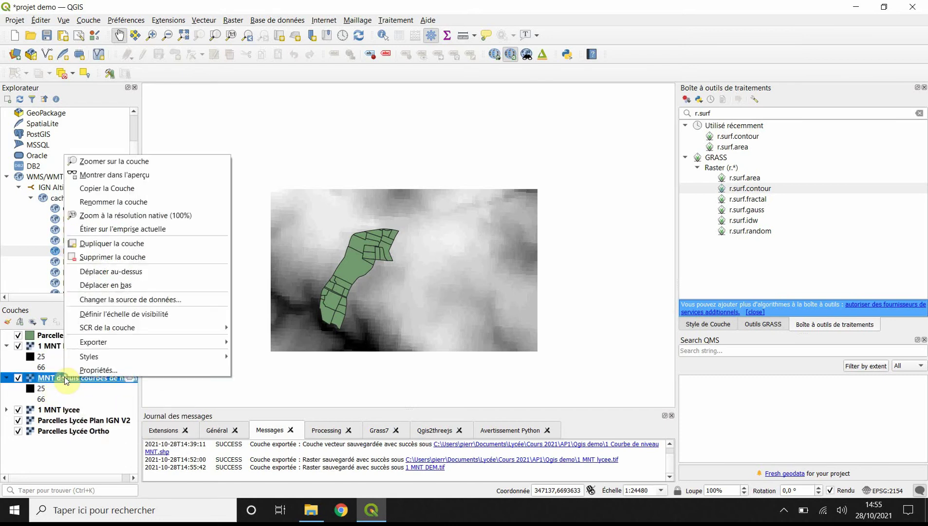
{"action": "left_click", "coordinate": [96, 261]}
{"action": "left_click", "coordinate": [469, 267]}
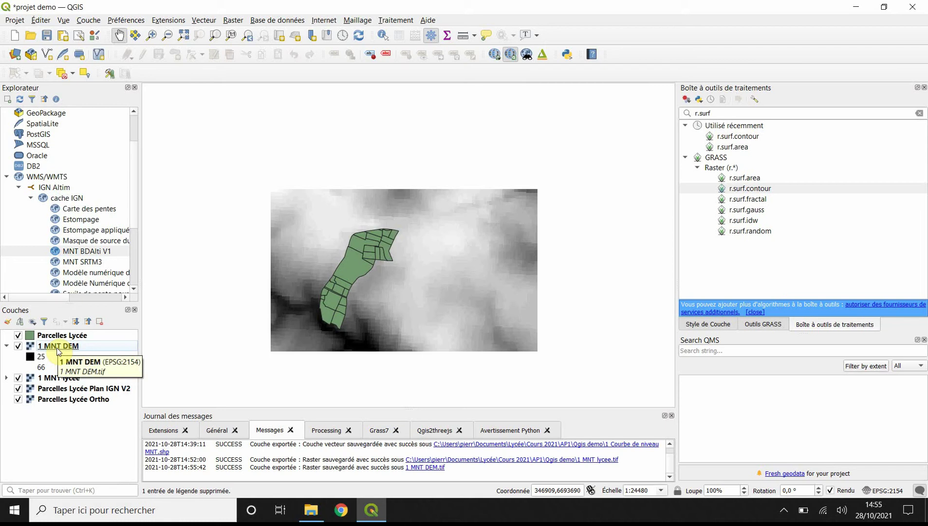
{"action": "left_click", "coordinate": [329, 23]}
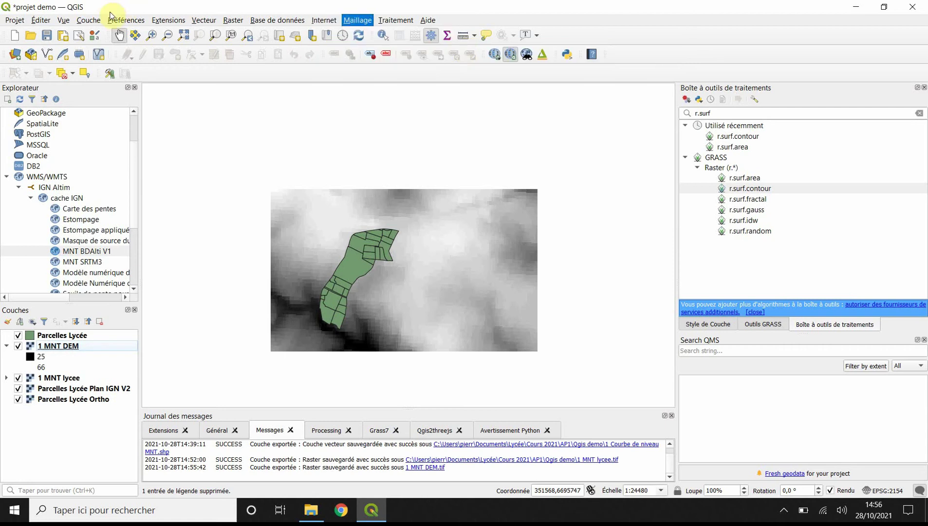
Search all extensions for "qgis2" in the extension manager to check that Qgis2threejs is installed.
{"action": "left_click", "coordinate": [168, 32]}
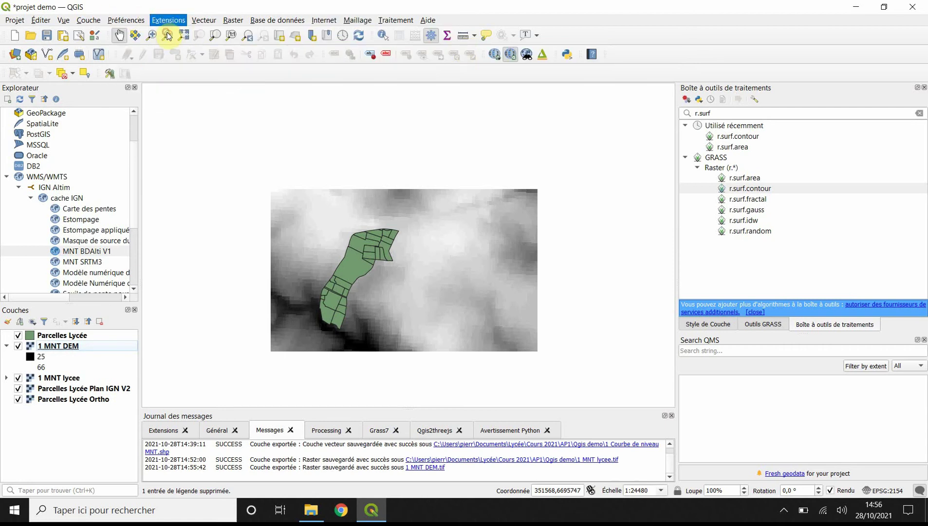
{"action": "left_click", "coordinate": [128, 62]}
{"action": "key", "text": "BackSpace"}
{"action": "key", "text": "BackSpace"}
{"action": "key", "text": "BackSpace"}
{"action": "key", "text": "BackSpace"}
{"action": "key", "text": "BackSpace"}
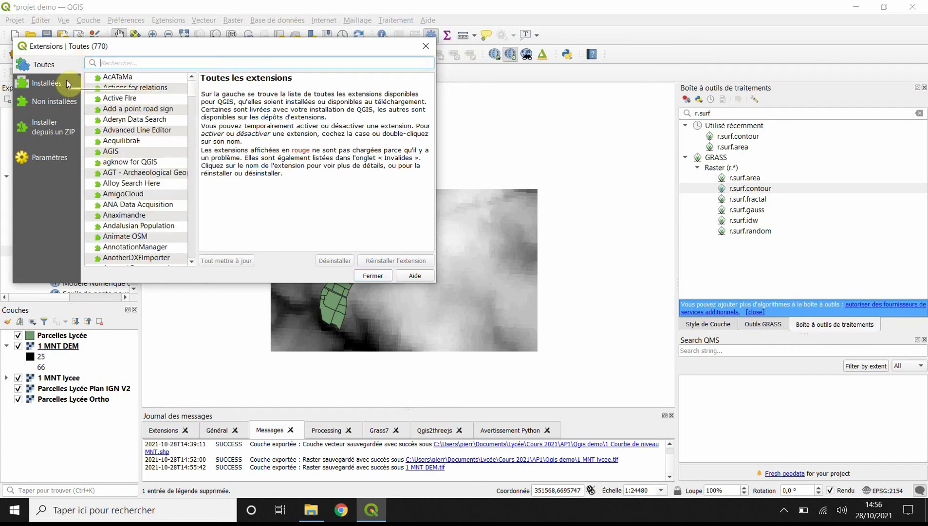
{"action": "left_click", "coordinate": [37, 102]}
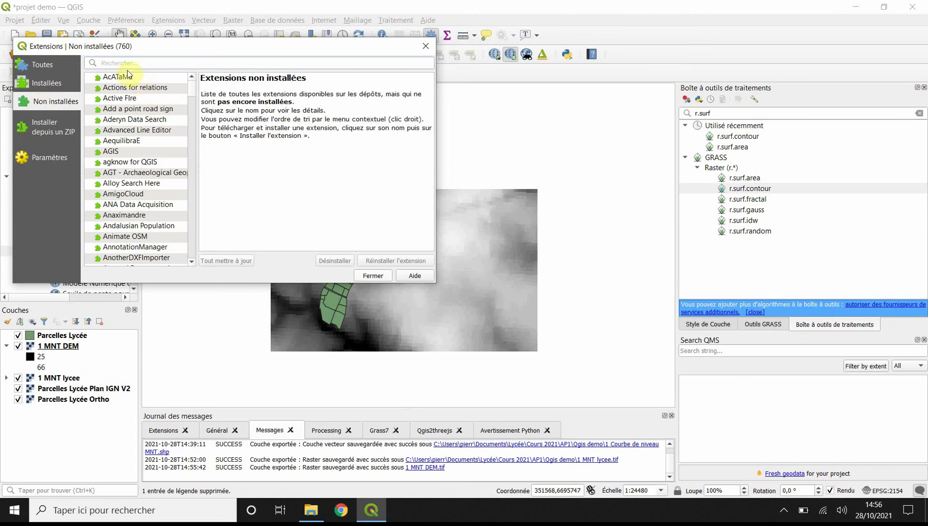
{"action": "left_click", "coordinate": [40, 65]}
{"action": "left_click", "coordinate": [122, 63]}
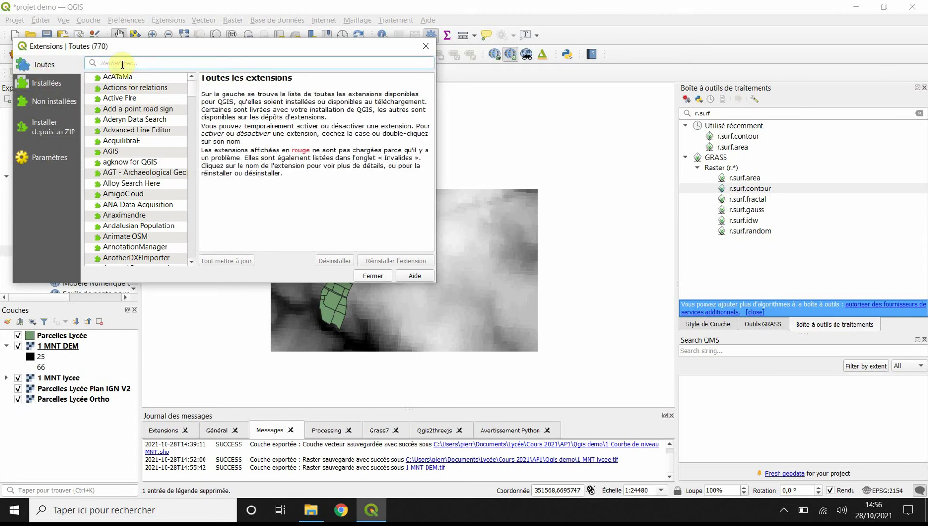
{"action": "type", "text": "qgis"}
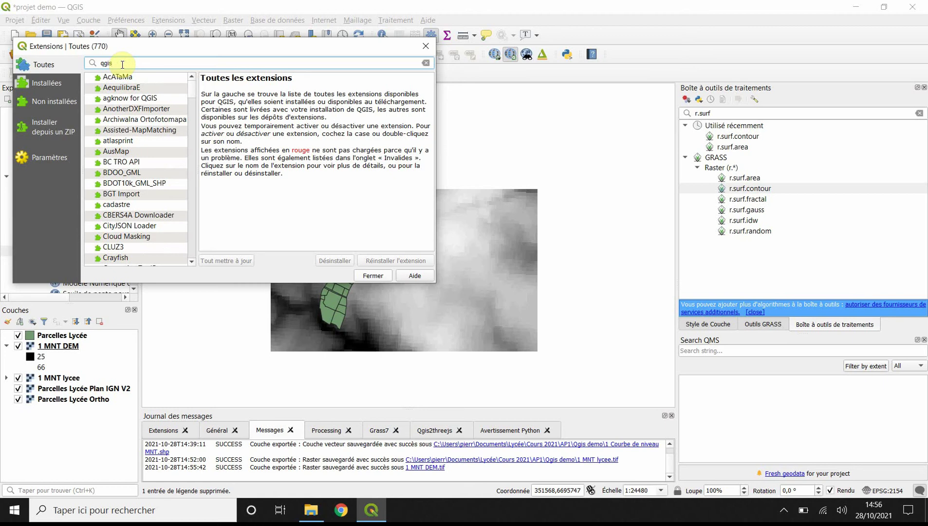
{"action": "type", "text": "2"}
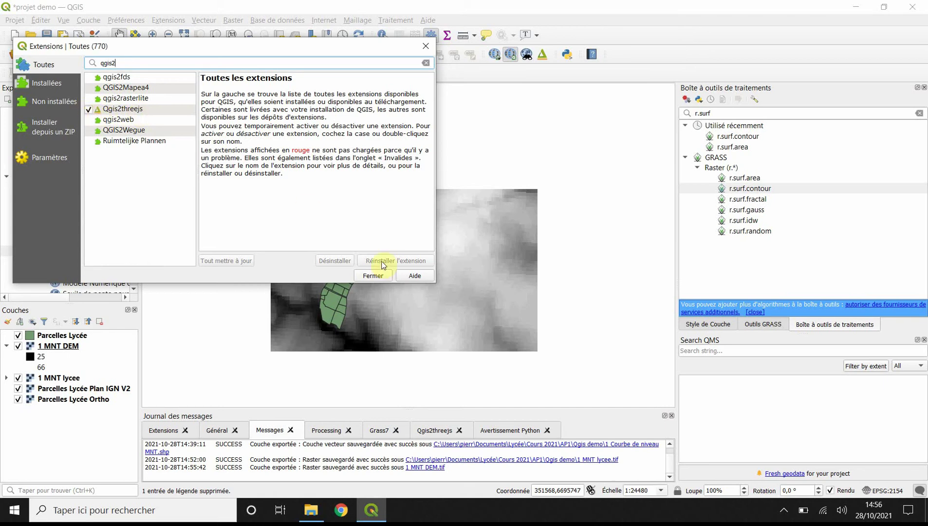
{"action": "left_click", "coordinate": [373, 275]}
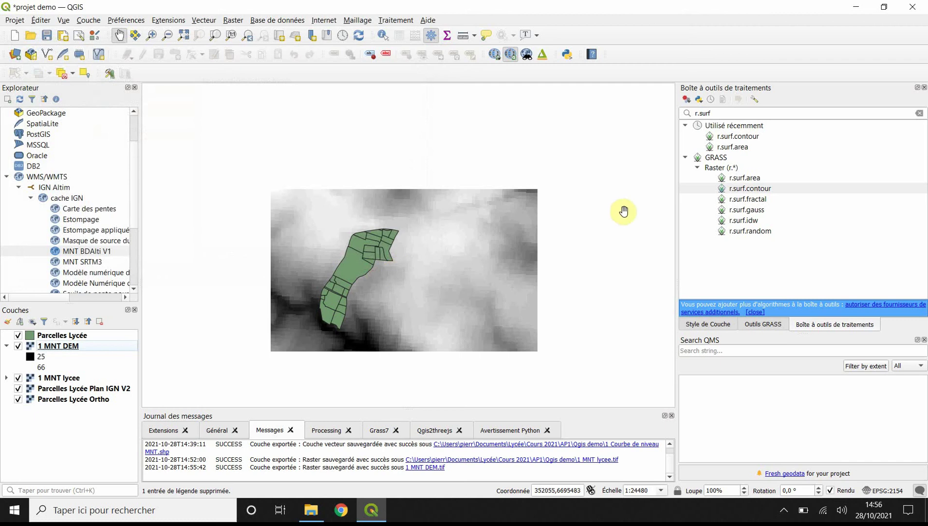
Launch the Qgis2threejs Exporter with its 3D preview of the map canvas.
{"action": "left_click", "coordinate": [324, 22]}
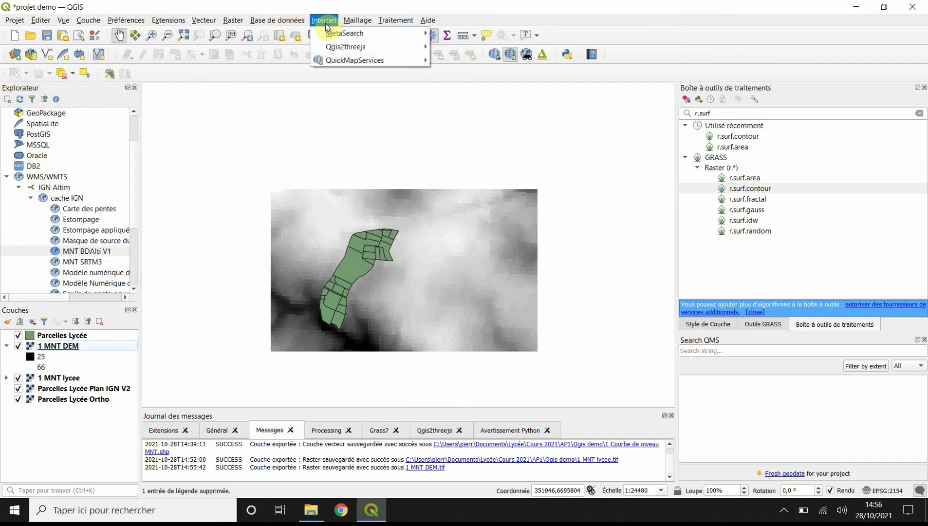
{"action": "mouse_move", "coordinate": [336, 47]}
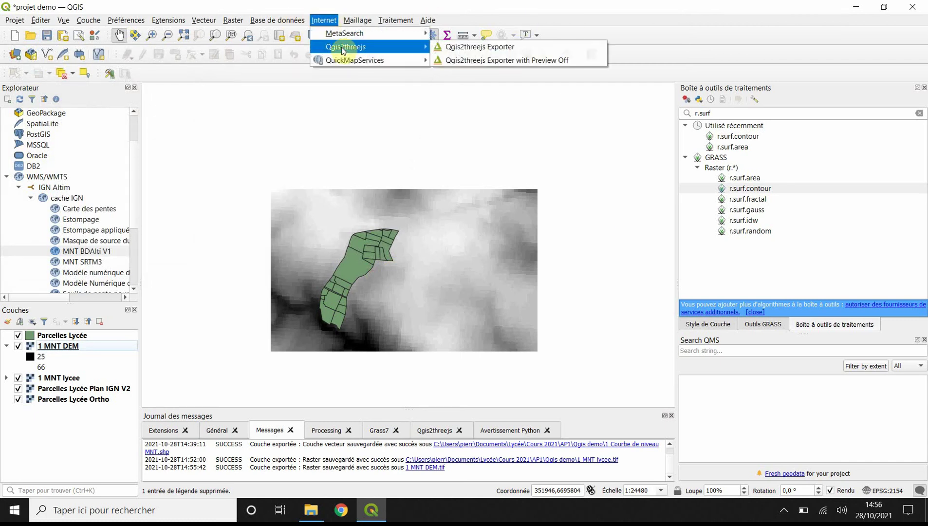
{"action": "left_click", "coordinate": [463, 49]}
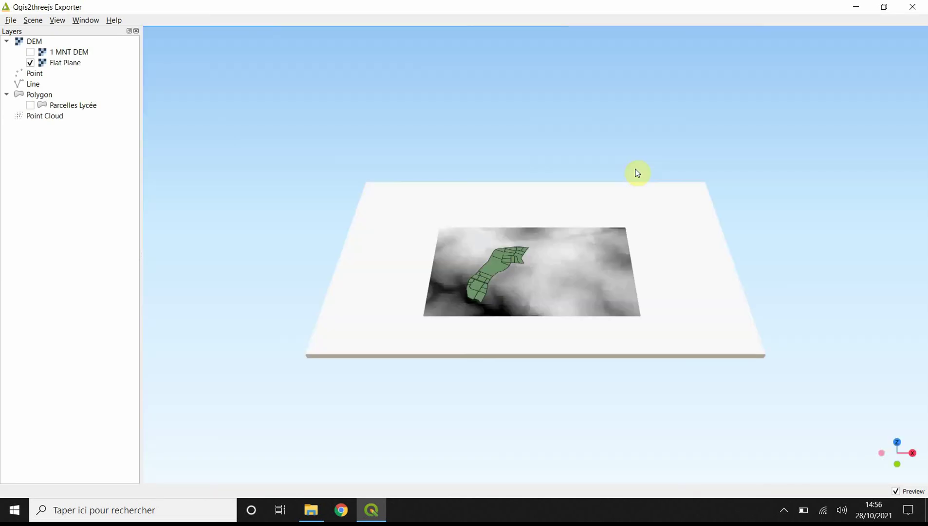
{"action": "mouse_move", "coordinate": [599, 317]}
{"action": "left_mouse_down"}
{"action": "mouse_move", "coordinate": [499, 207]}
{"action": "mouse_move", "coordinate": [608, 327]}
{"action": "left_mouse_up"}
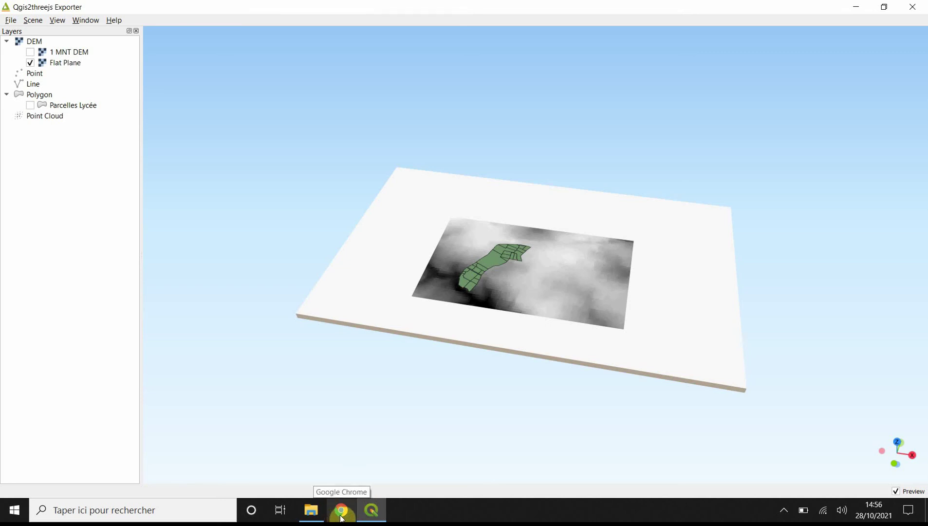
Reduce the Qgis2threejs Exporter window and place it beside the parcels on the QGIS map canvas.
{"action": "mouse_move", "coordinate": [373, 513]}
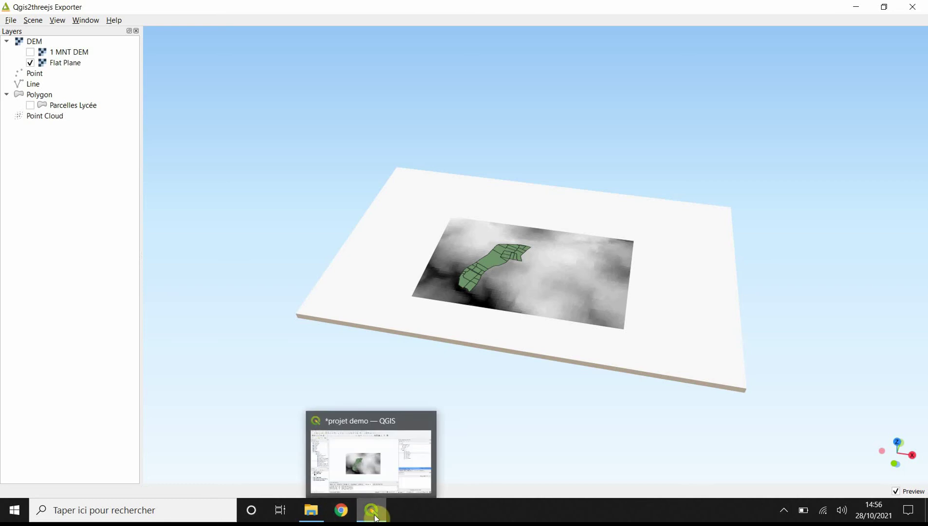
{"action": "left_click", "coordinate": [364, 441]}
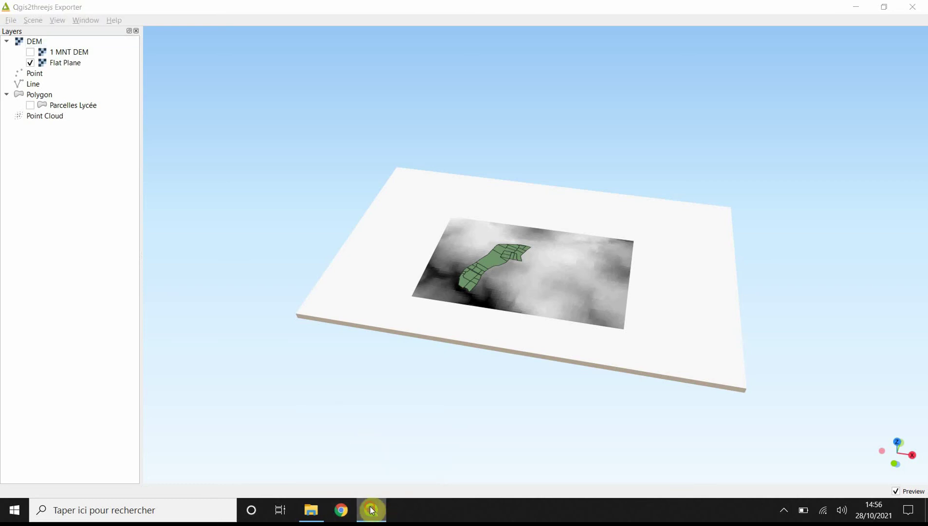
{"action": "left_click", "coordinate": [371, 510]}
{"action": "left_click", "coordinate": [372, 510]}
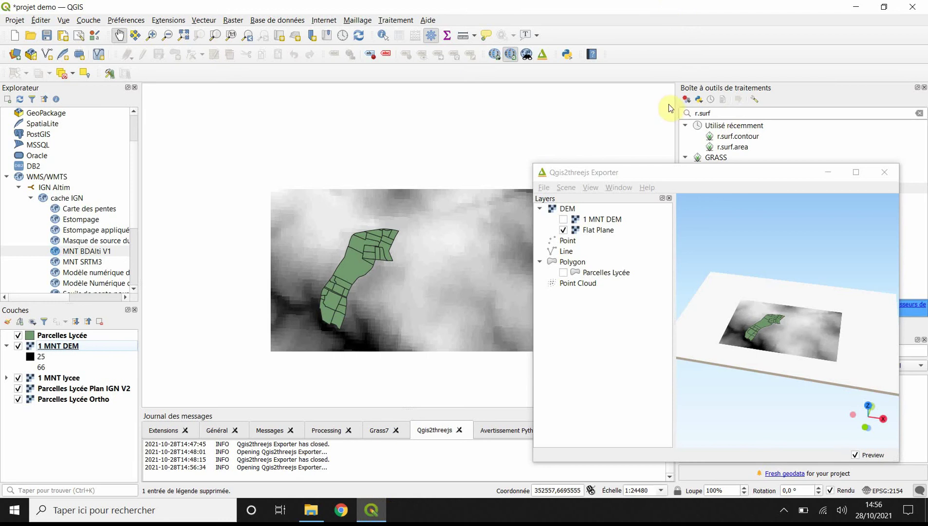
{"action": "left_click", "coordinate": [701, 177]}
{"action": "left_click_drag", "start_coordinate": [701, 177], "coordinate": [666, 114]}
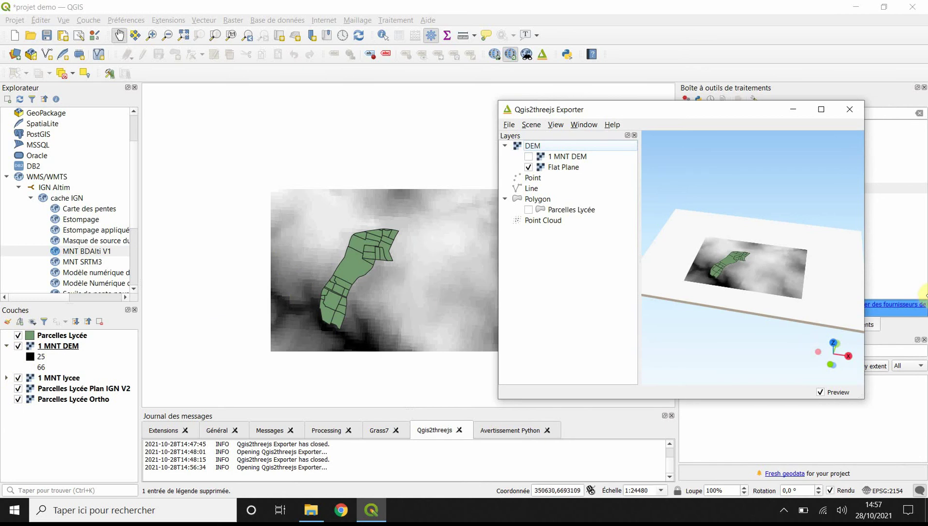
Frame the school parcels in the map canvas and set the map scale to 1:12000.
{"action": "left_click_drag", "start_coordinate": [387, 357], "coordinate": [358, 374]}
{"action": "scroll", "coordinate": [292, 327], "scroll_direction": "up", "scroll_amount": 1}
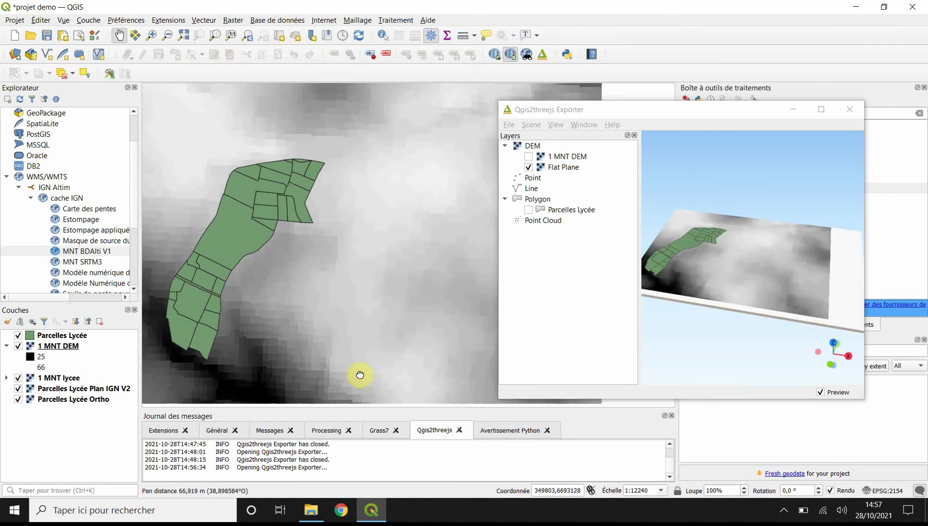
{"action": "left_click_drag", "start_coordinate": [342, 315], "coordinate": [363, 314]}
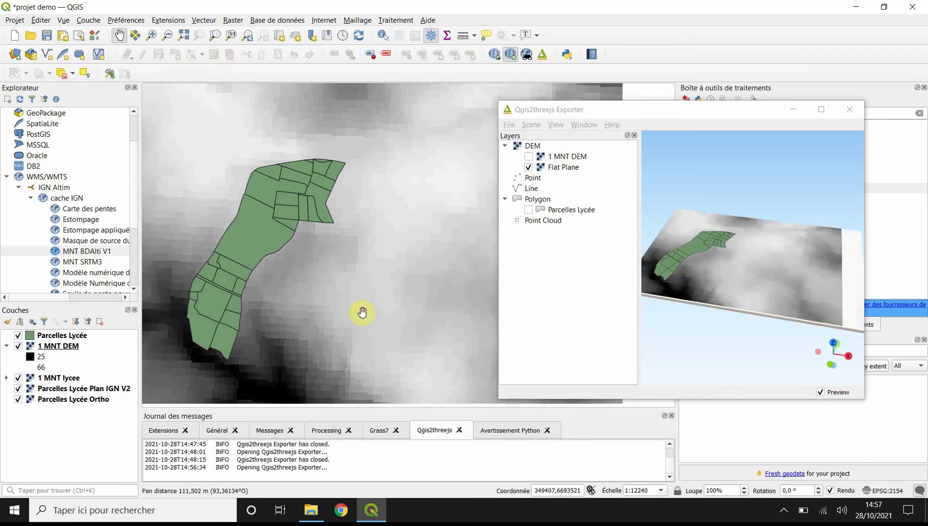
{"action": "scroll", "coordinate": [289, 292], "scroll_direction": "up", "scroll_amount": 1}
{"action": "scroll", "coordinate": [319, 301], "scroll_direction": "down", "scroll_amount": 1}
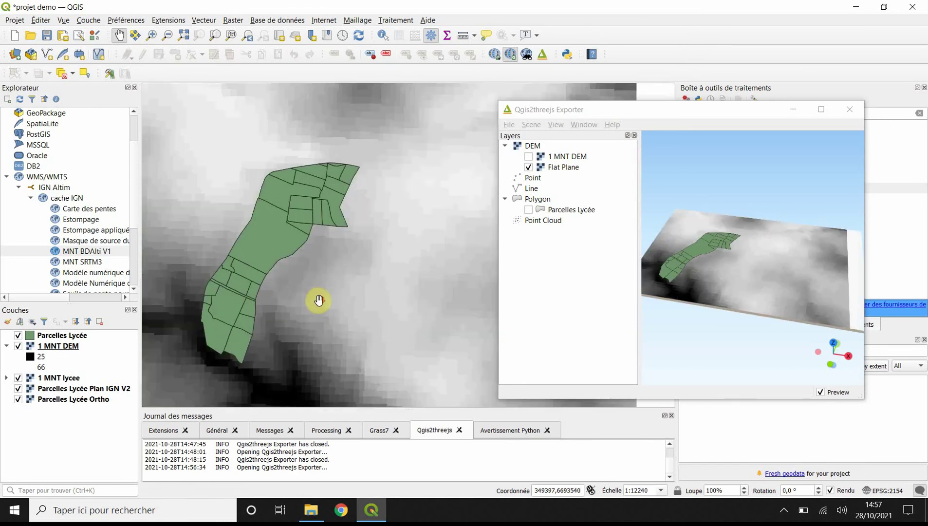
{"action": "left_click_drag", "start_coordinate": [318, 301], "coordinate": [323, 289]}
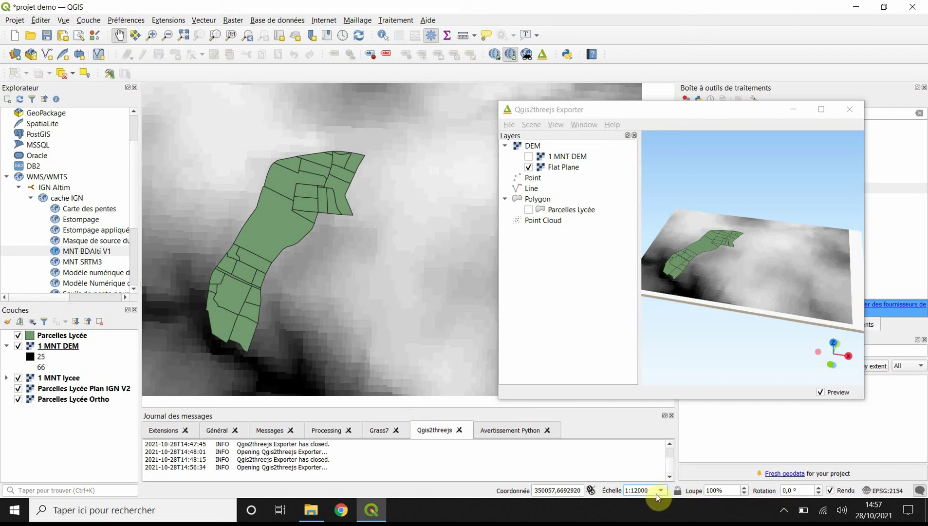
{"action": "key", "text": "Return"}
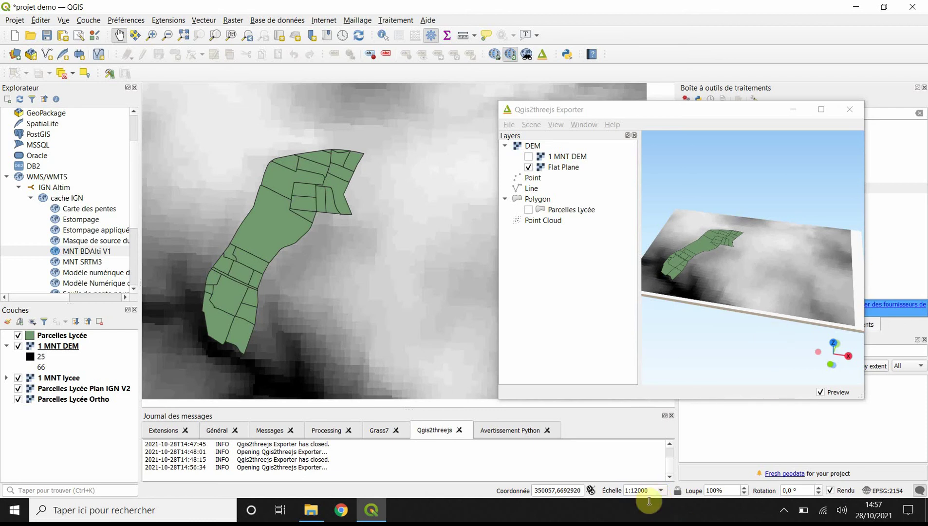
Set the map scale to 1:10000 and shift the map so all the parcels fit in the 3D preview.
{"action": "left_click_drag", "start_coordinate": [648, 491], "coordinate": [636, 492]}
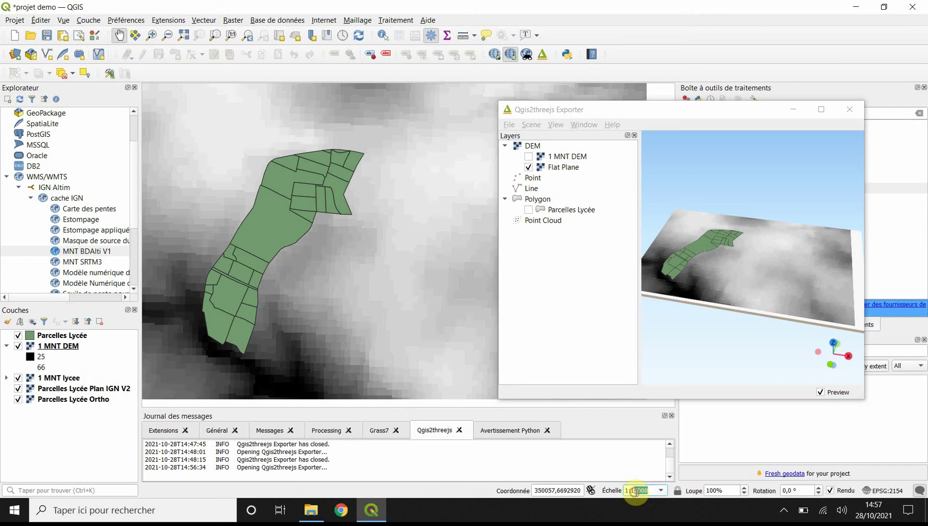
{"action": "key", "text": "BackSpace"}
{"action": "type", "text": "0000"}
{"action": "key", "text": "Return"}
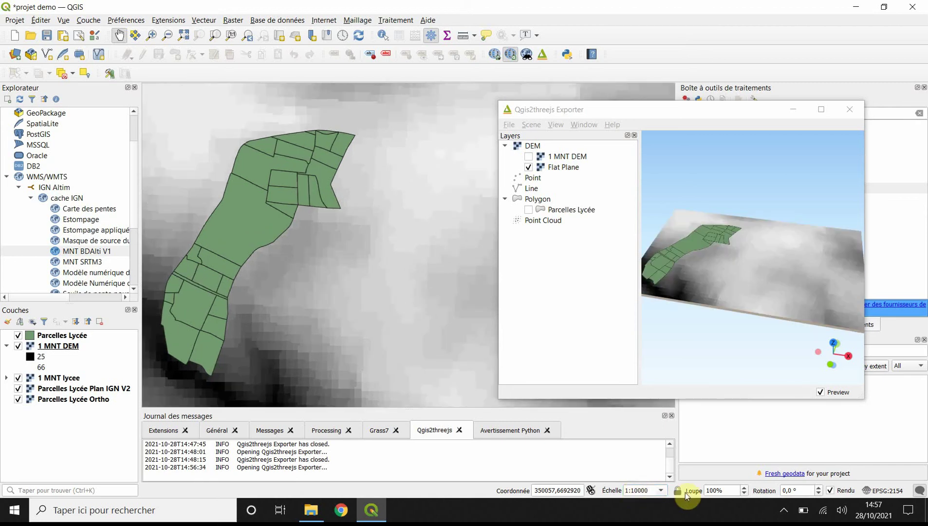
{"action": "left_click", "coordinate": [718, 284]}
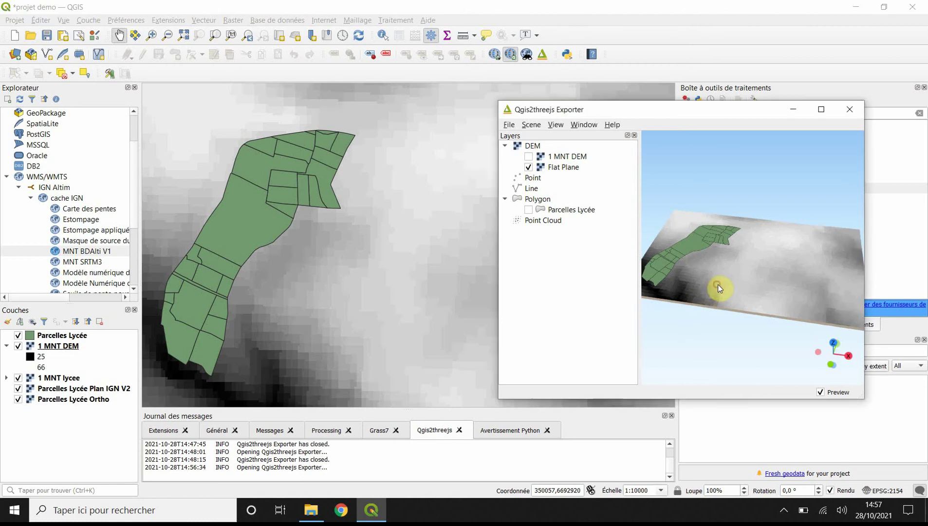
{"action": "left_click_drag", "start_coordinate": [257, 276], "coordinate": [281, 277]}
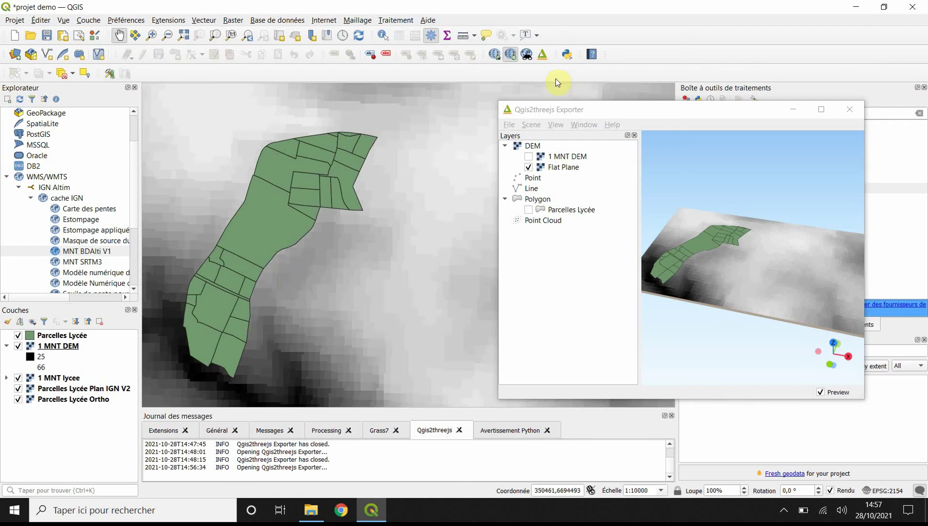
Maximize the Qgis2threejs Exporter and enable the 1 MNT DEM layer in the 3D scene.
{"action": "left_click", "coordinate": [821, 110]}
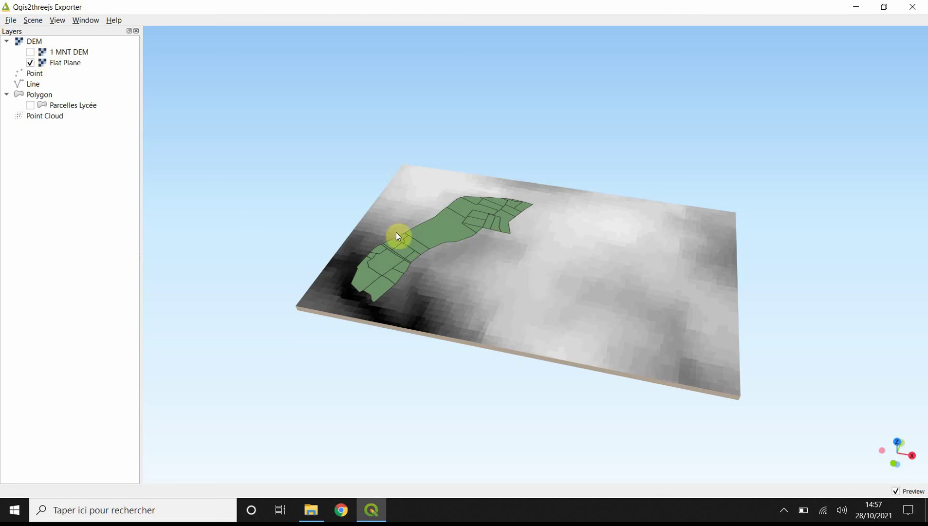
{"action": "left_click", "coordinate": [31, 51]}
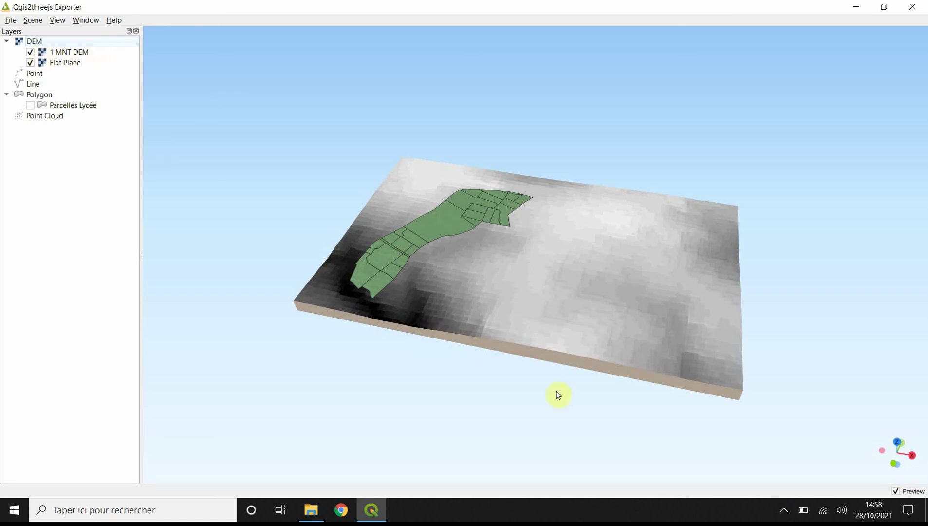
{"action": "left_click_drag", "start_coordinate": [440, 288], "coordinate": [449, 248]}
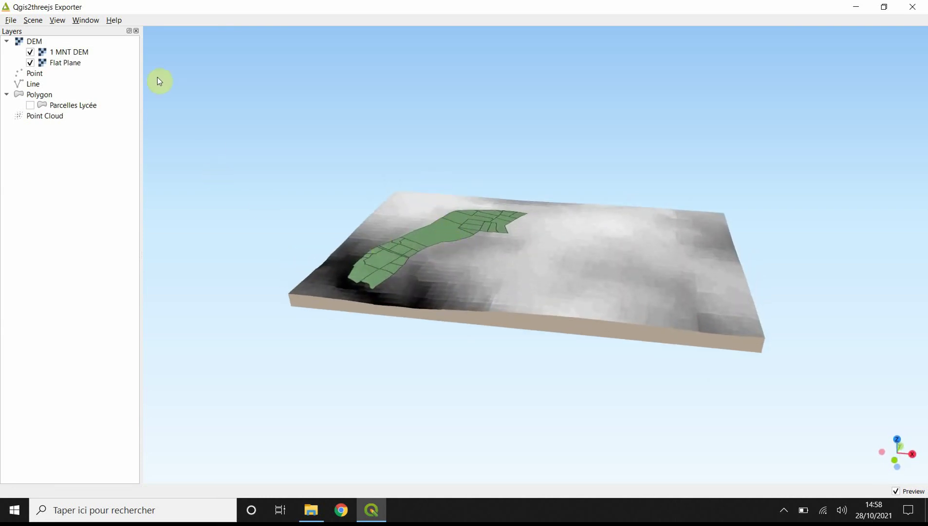
Clip the 1 MNT DEM layer with the Parcelles Lycée polygon layer in its layer properties and apply.
{"action": "right_click", "coordinate": [70, 54]}
{"action": "left_click", "coordinate": [94, 58]}
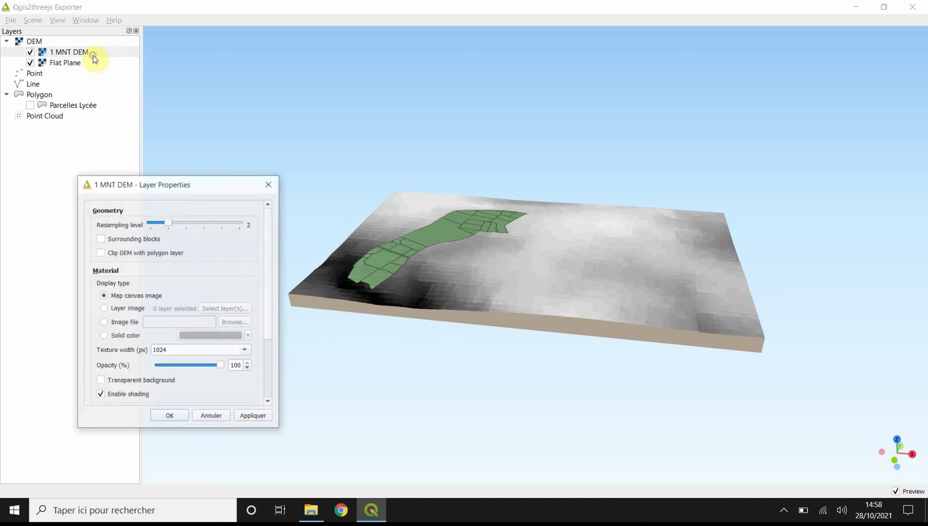
{"action": "left_click", "coordinate": [101, 251]}
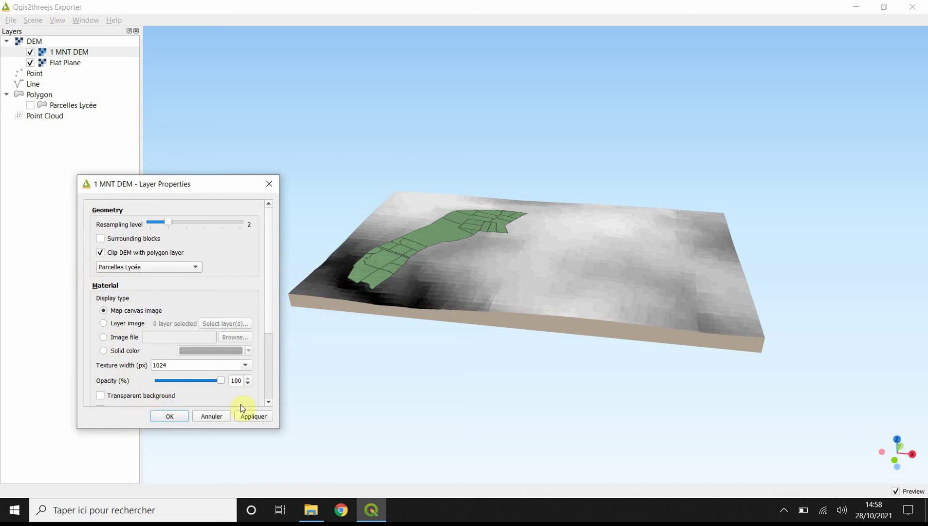
{"action": "left_click", "coordinate": [250, 419]}
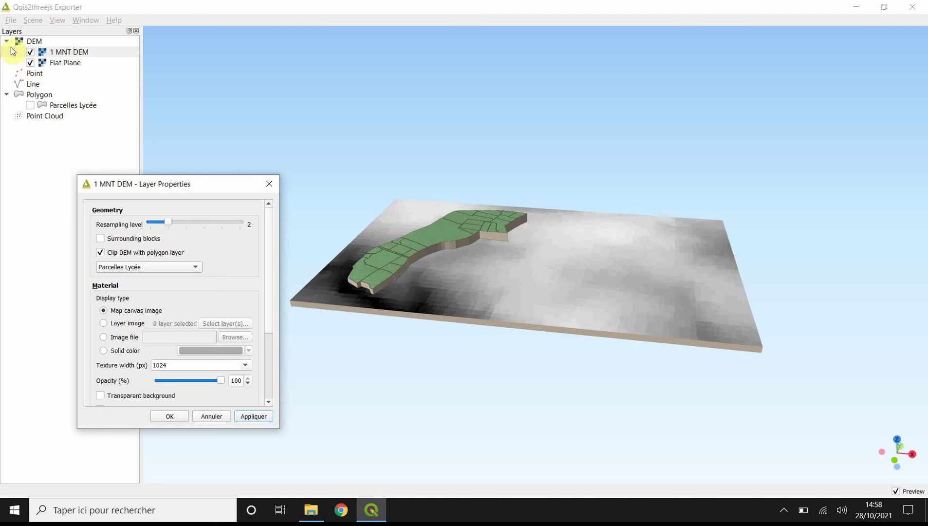
Hide the Flat Plane layer and inspect the clipped parcel relief up close from a low angle.
{"action": "left_click", "coordinate": [31, 63]}
{"action": "left_click_drag", "start_coordinate": [379, 283], "coordinate": [613, 261]}
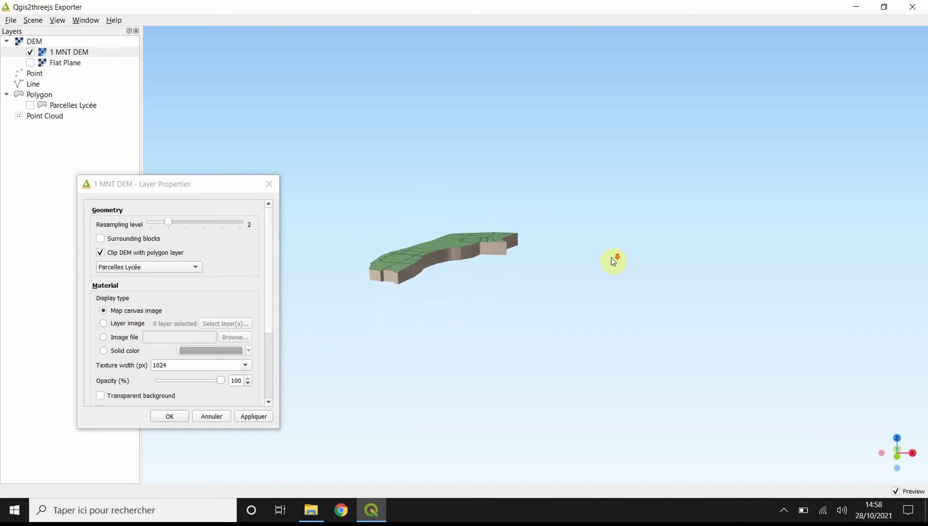
{"action": "scroll", "coordinate": [353, 251], "scroll_direction": "up", "scroll_amount": 5}
{"action": "left_click_drag", "start_coordinate": [378, 265], "coordinate": [430, 271]}
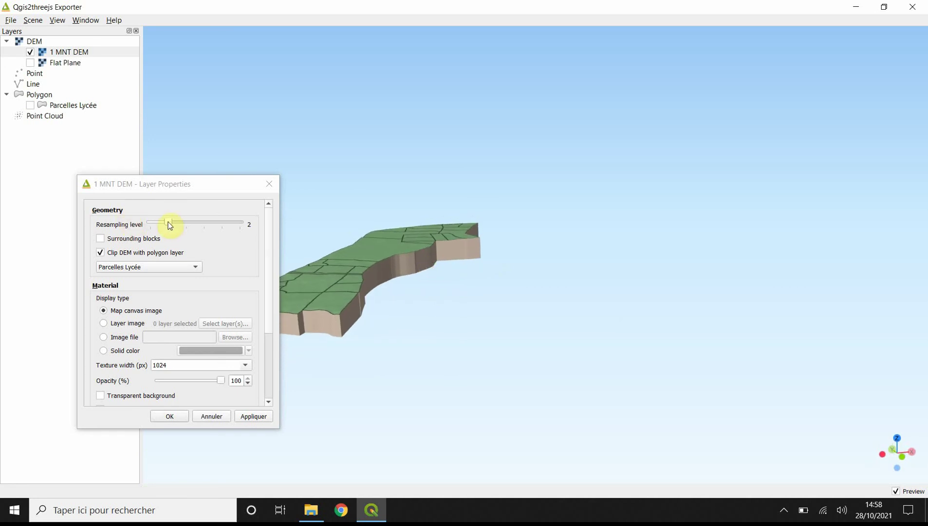
Raise the resampling level of the 1 MNT DEM layer to 3 and finally to 5, applying each value.
{"action": "left_click_drag", "start_coordinate": [170, 223], "coordinate": [186, 225]}
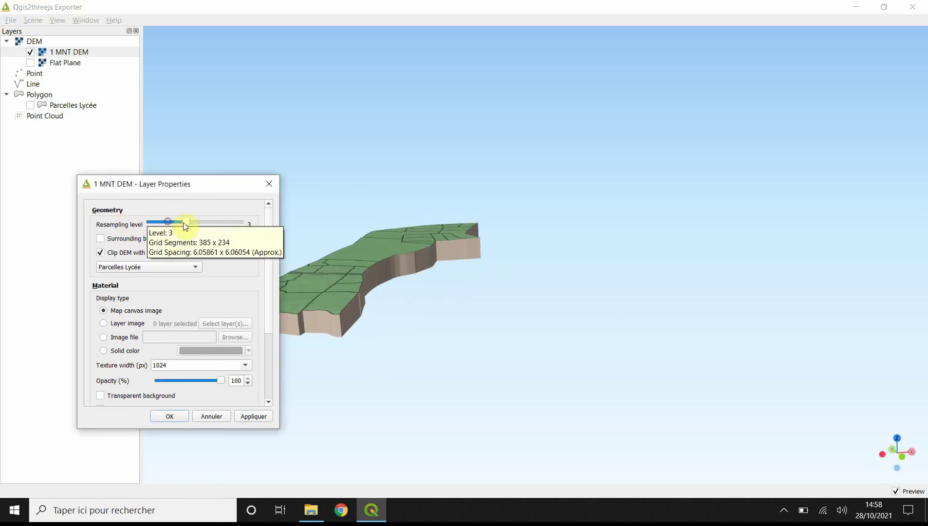
{"action": "left_click", "coordinate": [249, 416]}
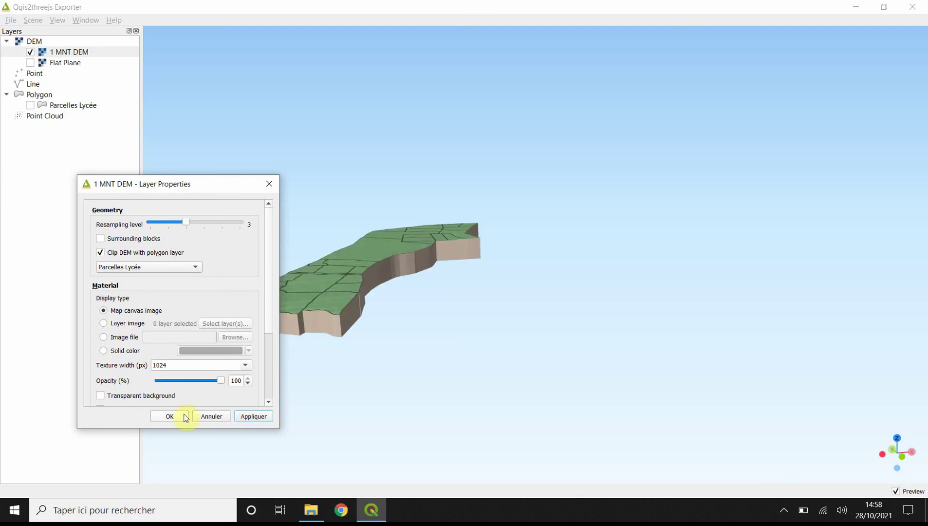
{"action": "left_click_drag", "start_coordinate": [188, 221], "coordinate": [222, 222]}
{"action": "left_click", "coordinate": [251, 416]}
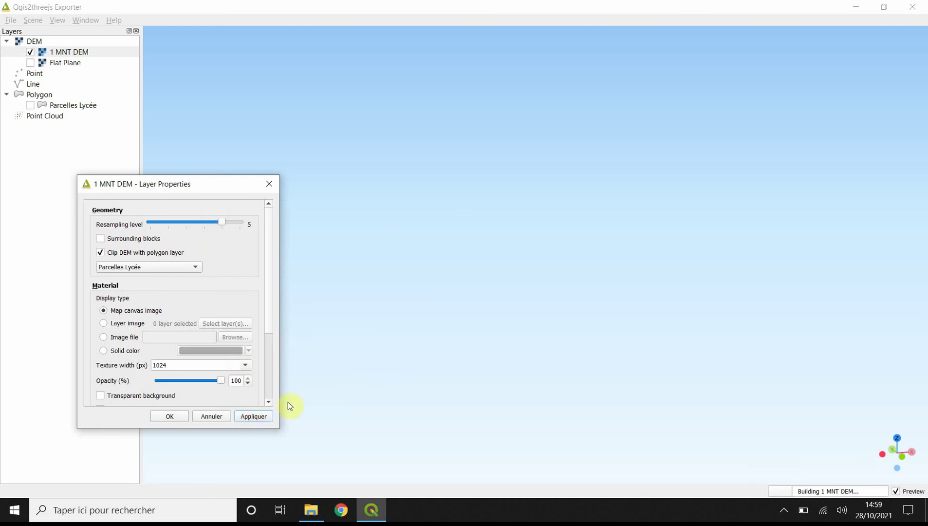
Lower the resampling level of the 1 MNT DEM layer to 2, keep Parcelles Lycée as clip layer, and accept the layer properties.
{"action": "left_click_drag", "start_coordinate": [335, 285], "coordinate": [391, 249]}
{"action": "left_click", "coordinate": [167, 224]}
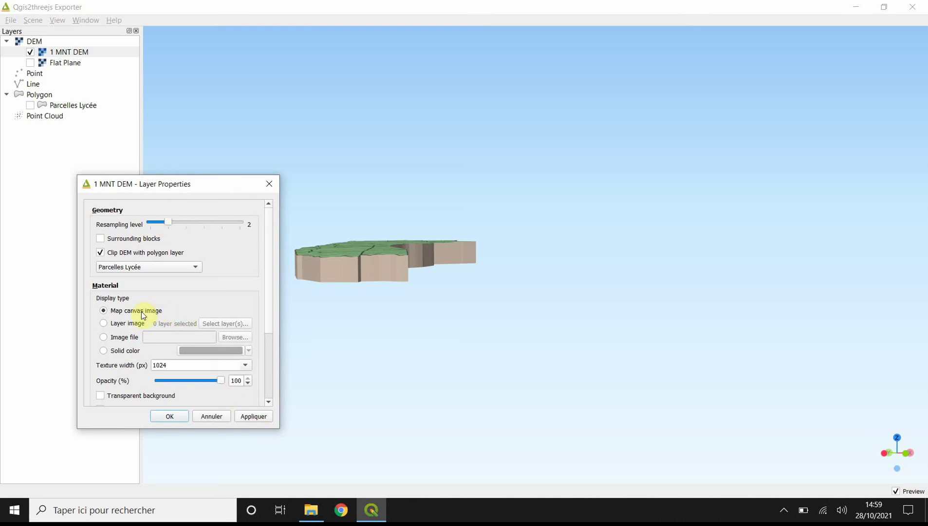
{"action": "scroll", "coordinate": [131, 314], "scroll_direction": "down", "scroll_amount": 2}
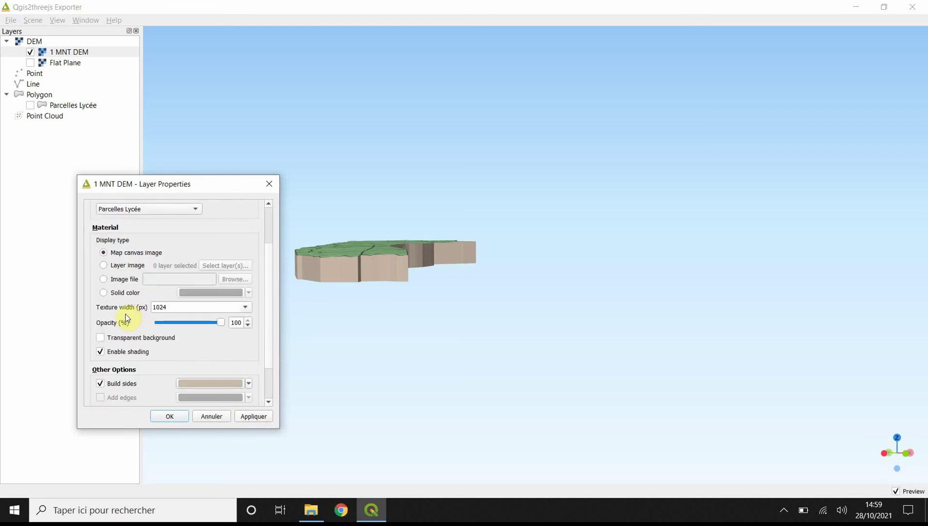
{"action": "scroll", "coordinate": [125, 293], "scroll_direction": "up", "scroll_amount": 1}
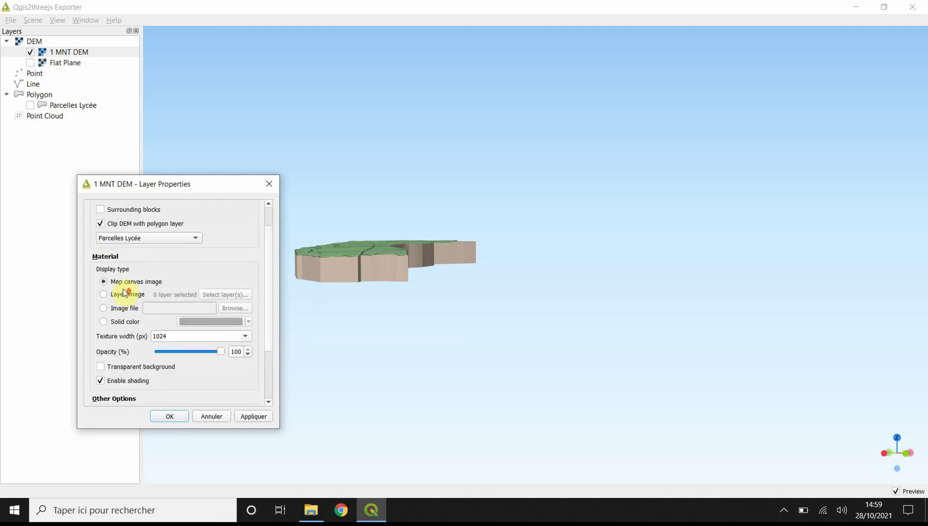
{"action": "scroll", "coordinate": [143, 278], "scroll_direction": "up", "scroll_amount": 1}
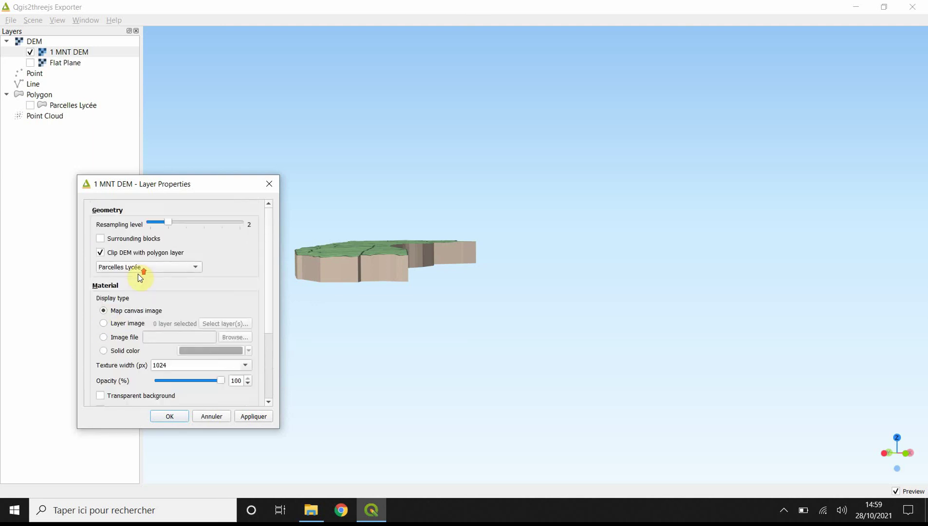
{"action": "left_click", "coordinate": [149, 269]}
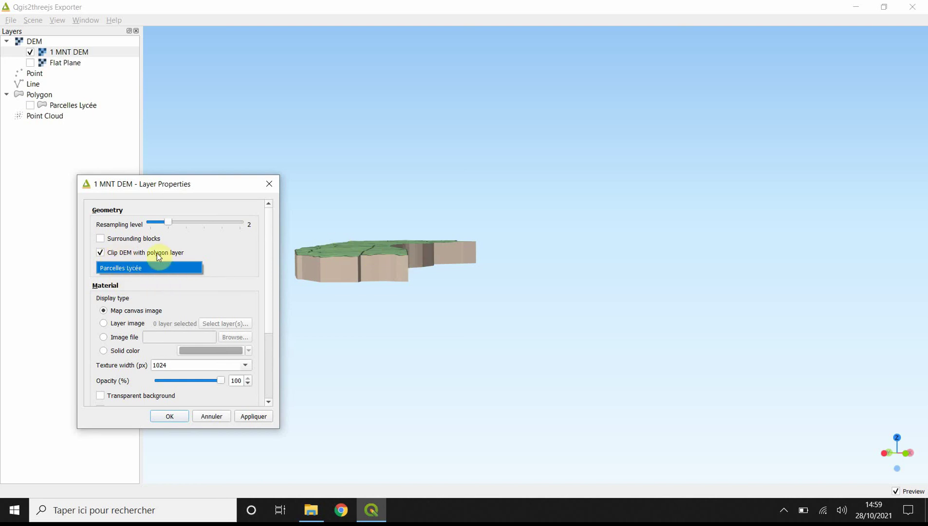
{"action": "left_click", "coordinate": [347, 243]}
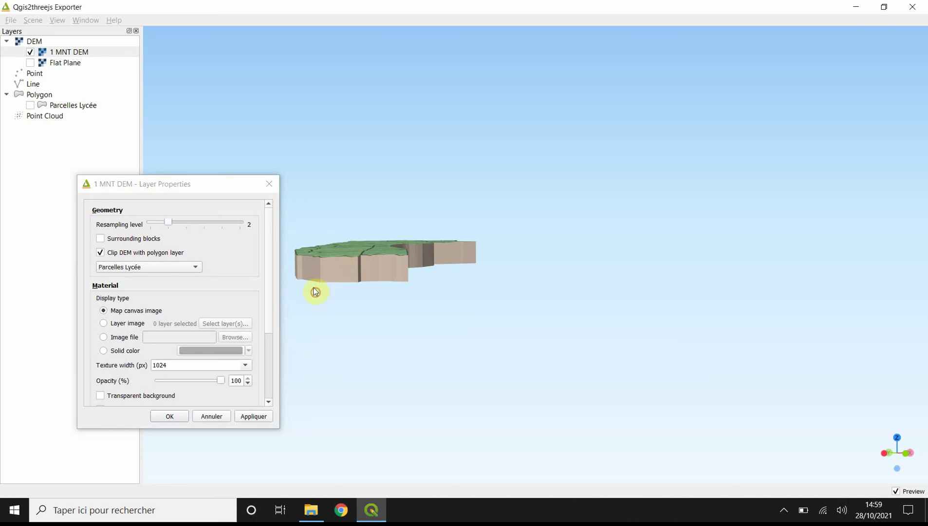
{"action": "left_click_drag", "start_coordinate": [414, 281], "coordinate": [454, 275]}
{"action": "left_click", "coordinate": [155, 416]}
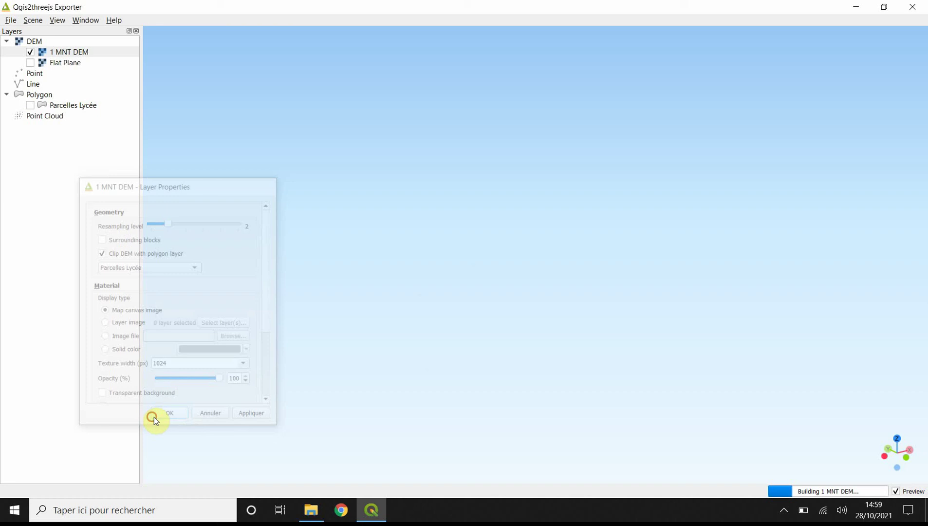
Frame the whole parcel block in an enlarged oblique view and start saving the scene as a PNG image at 1624 × 947 px.
{"action": "left_click_drag", "start_coordinate": [395, 305], "coordinate": [329, 287]}
{"action": "left_click_drag", "start_coordinate": [402, 297], "coordinate": [422, 309]}
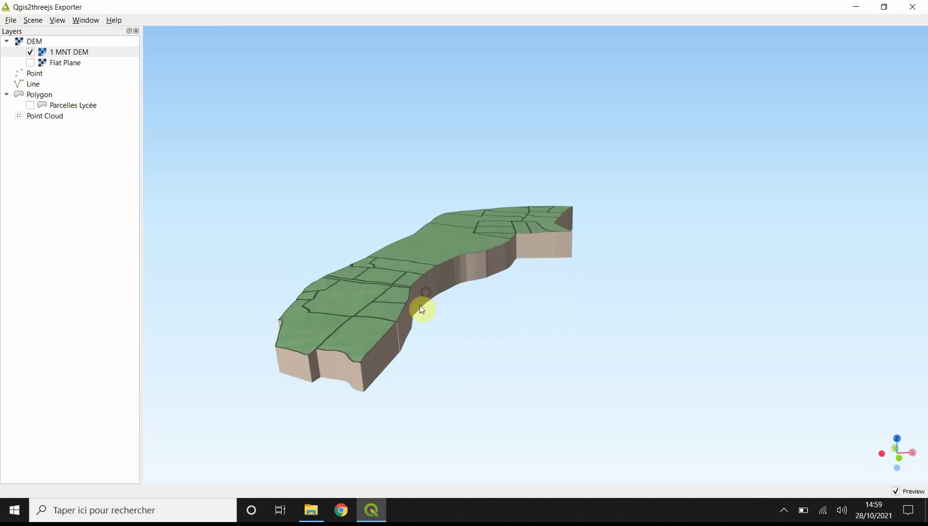
{"action": "left_click_drag", "start_coordinate": [331, 305], "coordinate": [511, 290]}
{"action": "scroll", "coordinate": [480, 247], "scroll_direction": "up", "scroll_amount": 2}
{"action": "scroll", "coordinate": [479, 248], "scroll_direction": "up", "scroll_amount": 3}
{"action": "scroll", "coordinate": [540, 271], "scroll_direction": "down", "scroll_amount": 2}
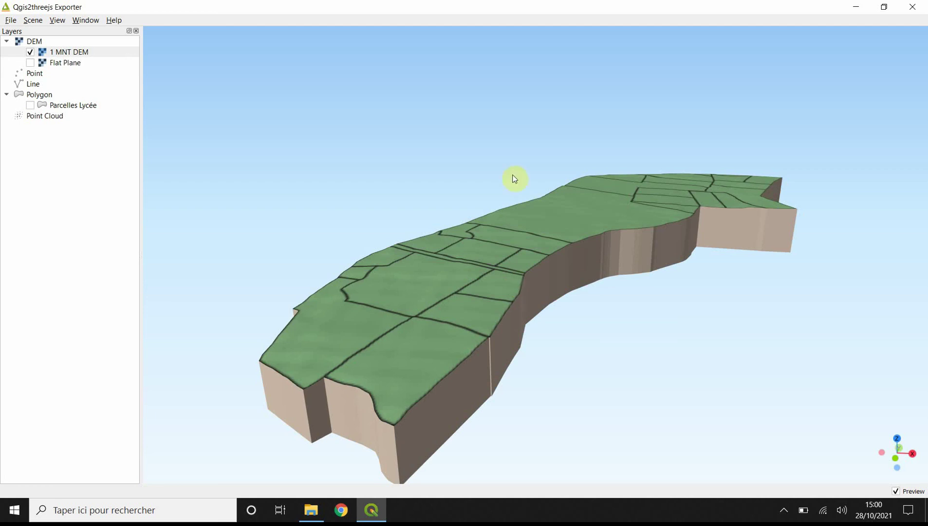
{"action": "left_click", "coordinate": [12, 21]}
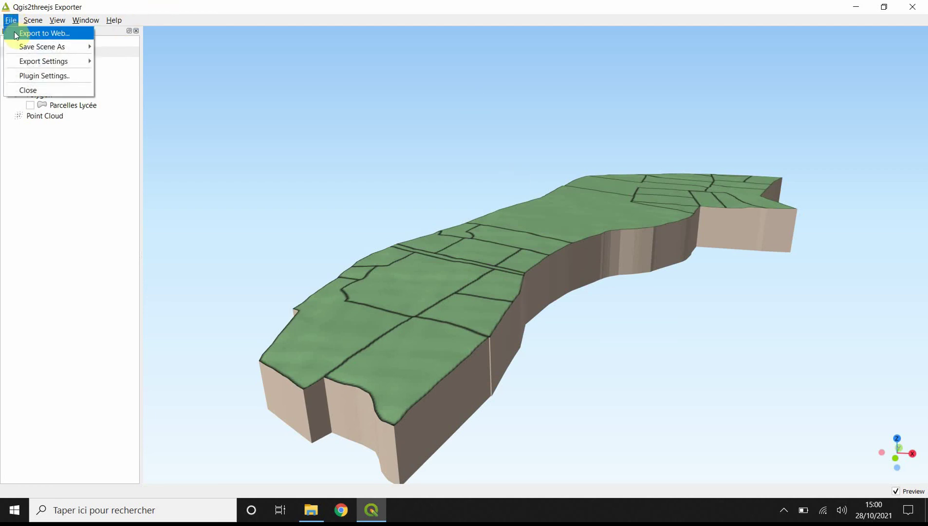
{"action": "mouse_move", "coordinate": [29, 48]}
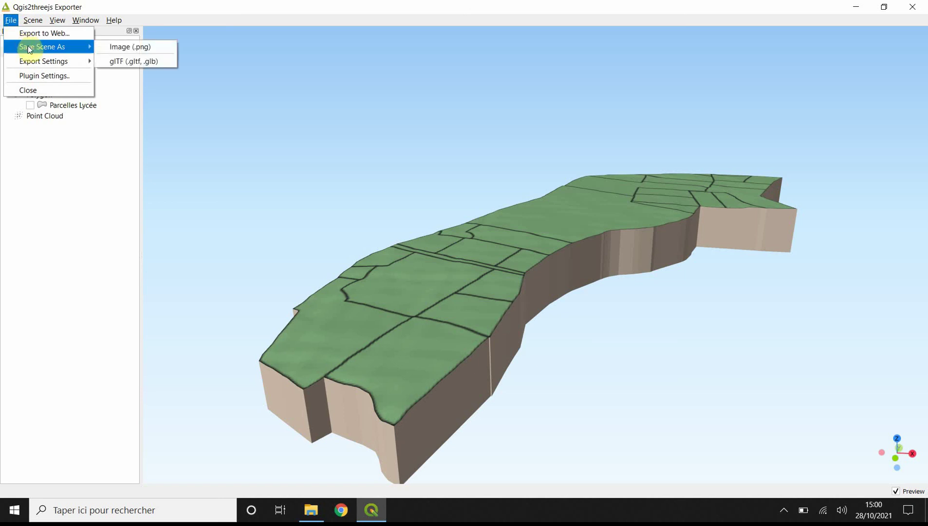
{"action": "left_click", "coordinate": [134, 49]}
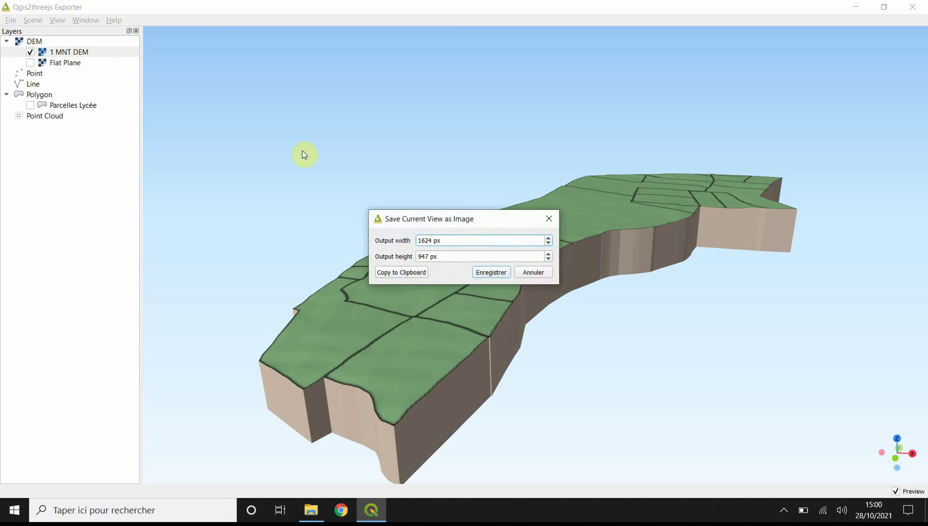
{"action": "left_click", "coordinate": [496, 273]}
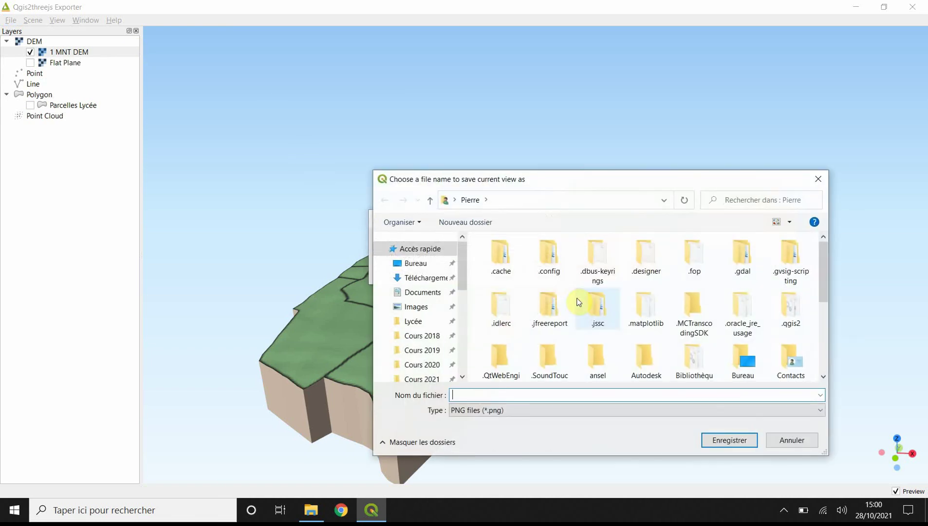
Save the scene image as Bloc diagramme in the Qgis demo folder under Cours 2021 > AP1.
{"action": "left_click", "coordinate": [435, 378]}
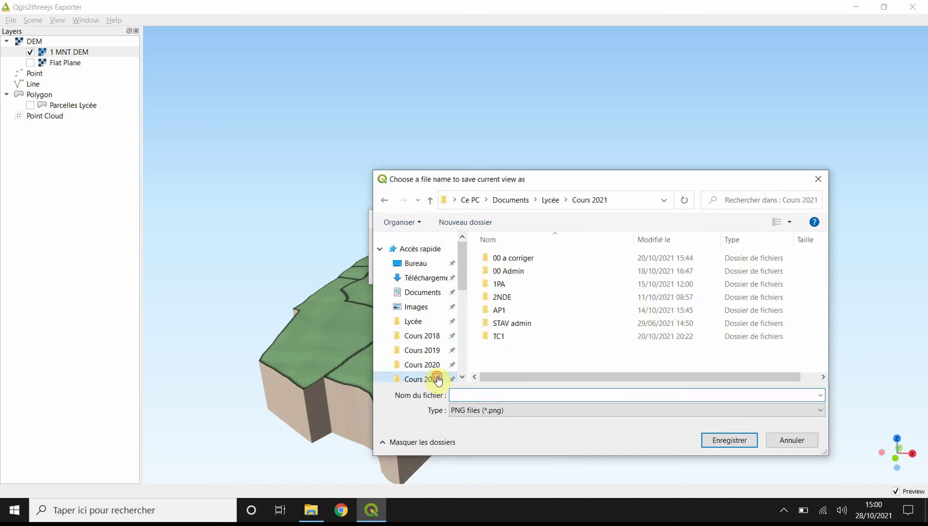
{"action": "double_click", "coordinate": [508, 309]}
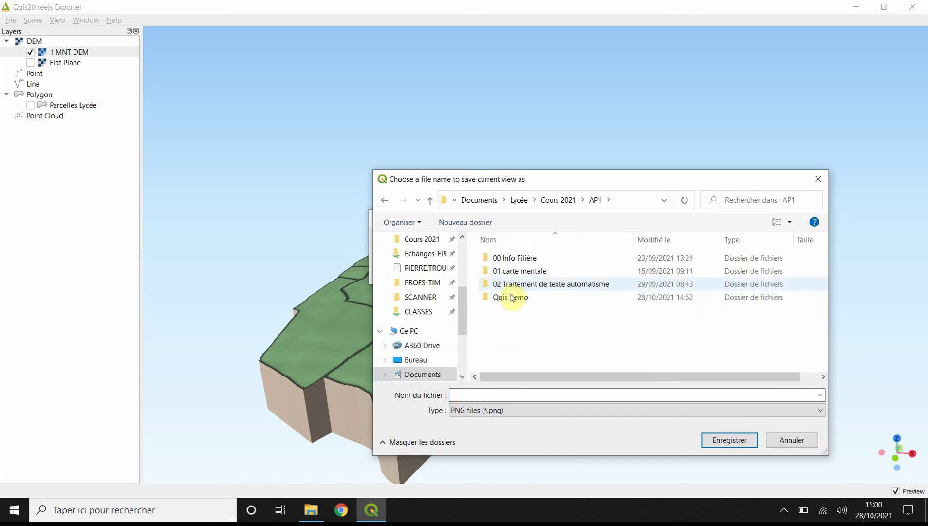
{"action": "double_click", "coordinate": [507, 302]}
{"action": "left_click", "coordinate": [485, 395]}
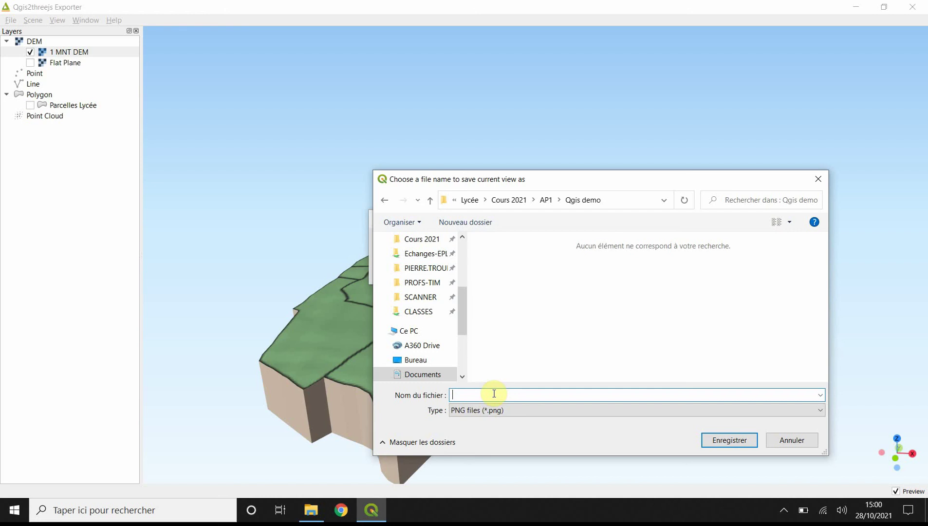
{"action": "type", "text": "Bloc diagramme"}
{"action": "key", "text": "Return"}
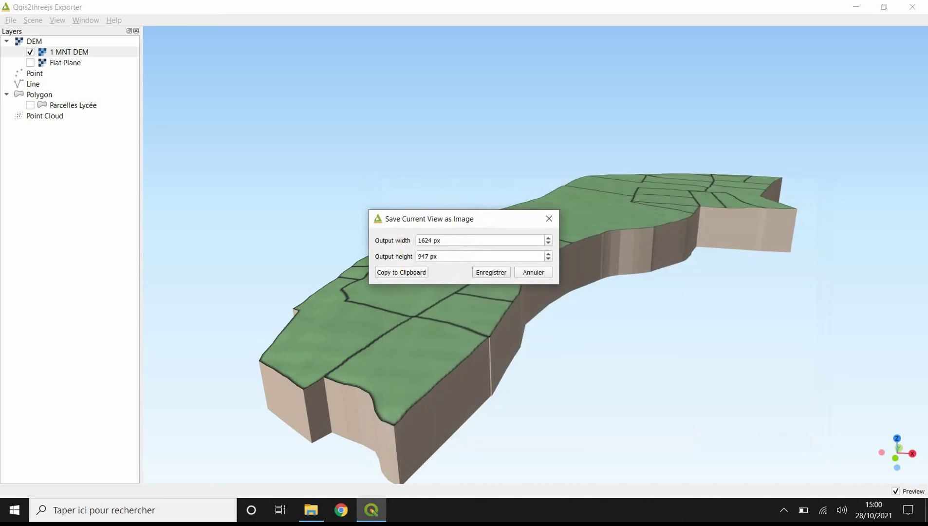
Switch to File Explorer, open Bloc diagramme.png to check the exported image, and close the image viewer.
{"action": "left_click", "coordinate": [320, 517]}
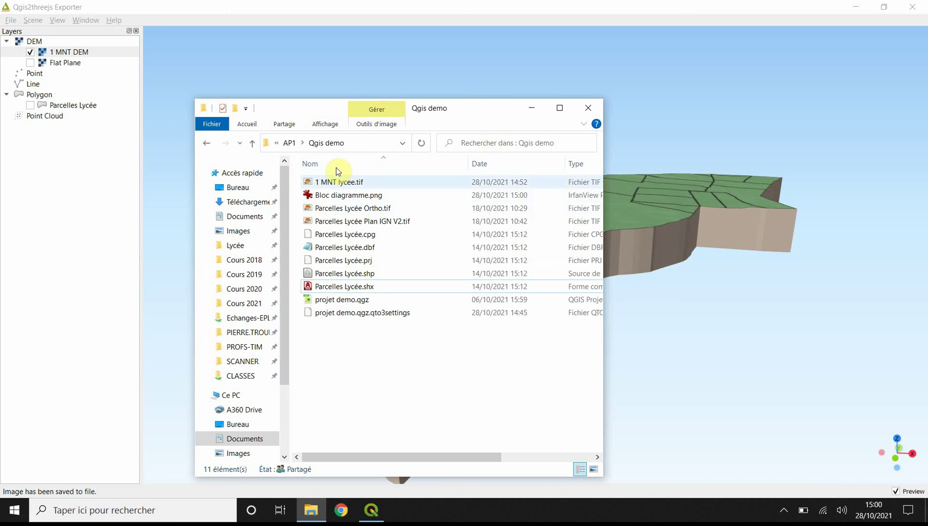
{"action": "left_click", "coordinate": [342, 200]}
{"action": "double_click", "coordinate": [342, 199]}
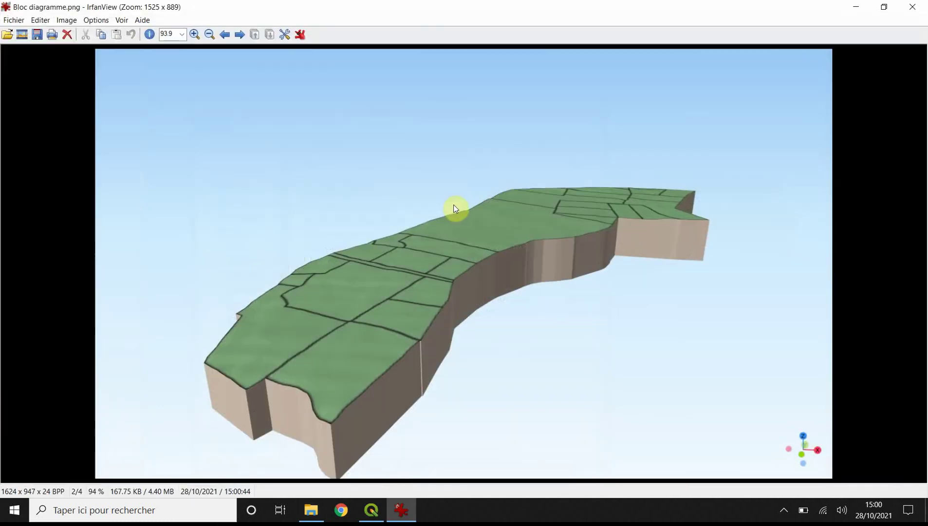
{"action": "left_click_drag", "start_coordinate": [368, 254], "coordinate": [375, 312]}
{"action": "left_click", "coordinate": [423, 259]}
{"action": "left_click", "coordinate": [912, 7]}
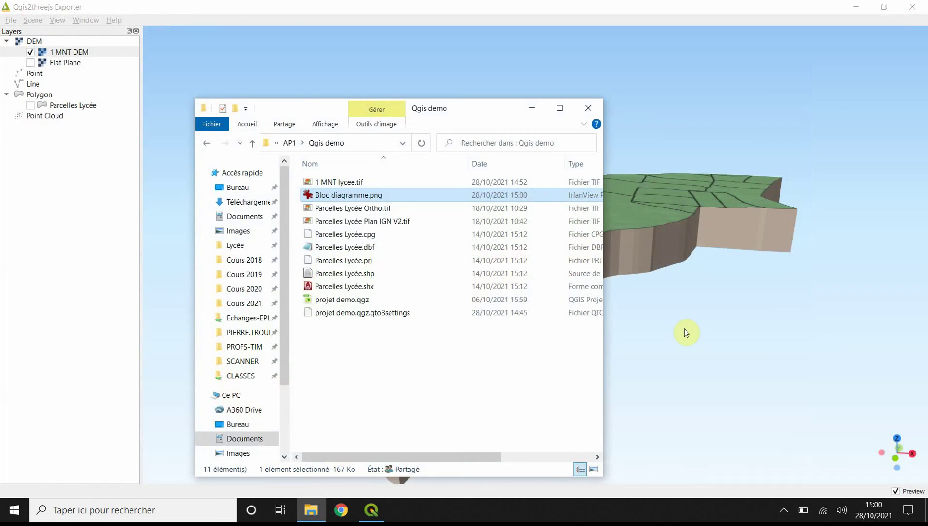
Close the Qgis2threejs Exporter, save the projet demo project and quit QGIS.
{"action": "left_click", "coordinate": [374, 511]}
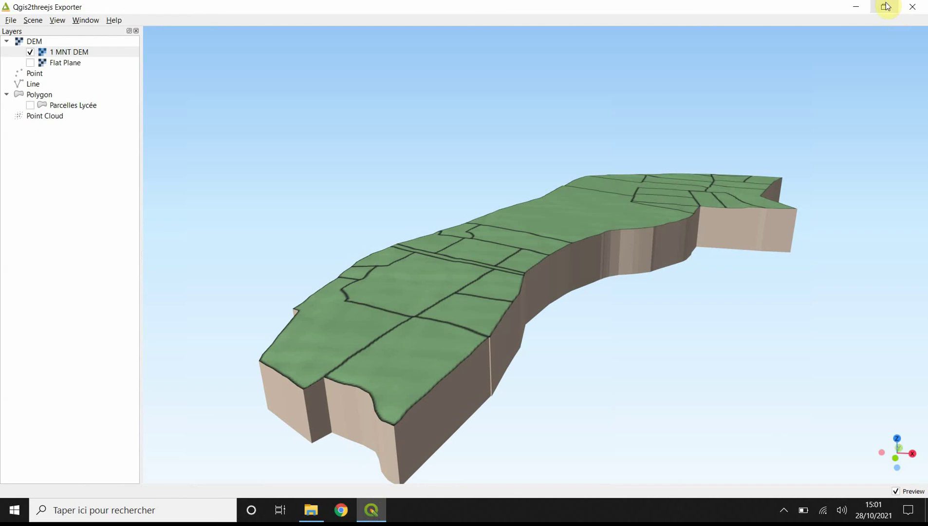
{"action": "left_click", "coordinate": [912, 7]}
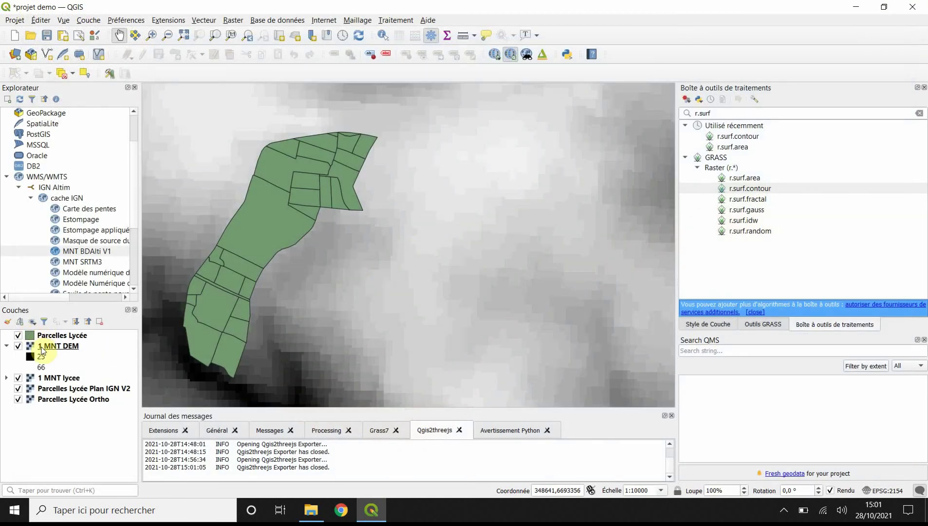
{"action": "left_click", "coordinate": [46, 38]}
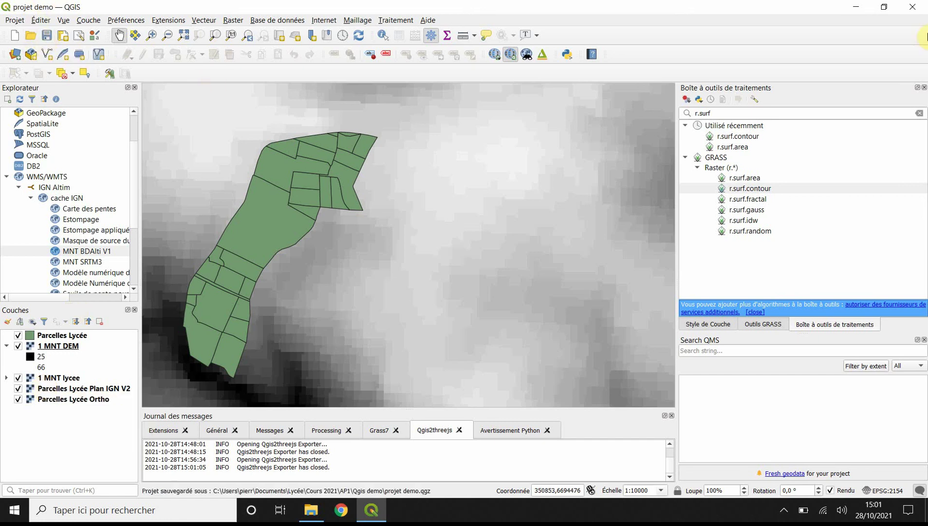
{"action": "left_click", "coordinate": [913, 8]}
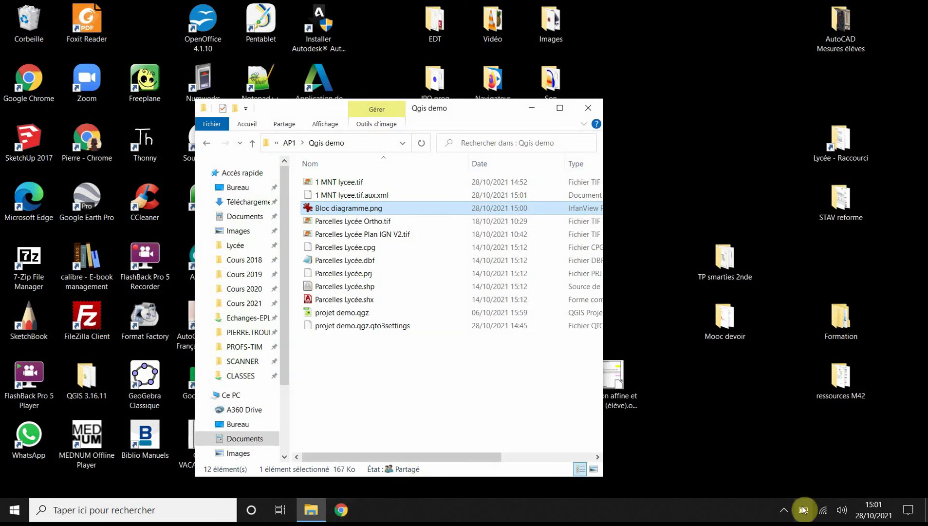
{"action": "left_click", "coordinate": [784, 510]}
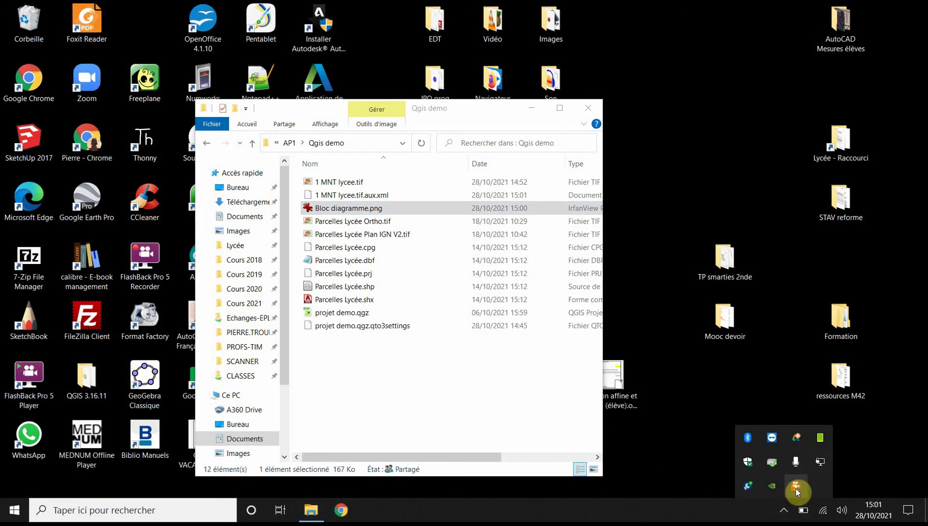